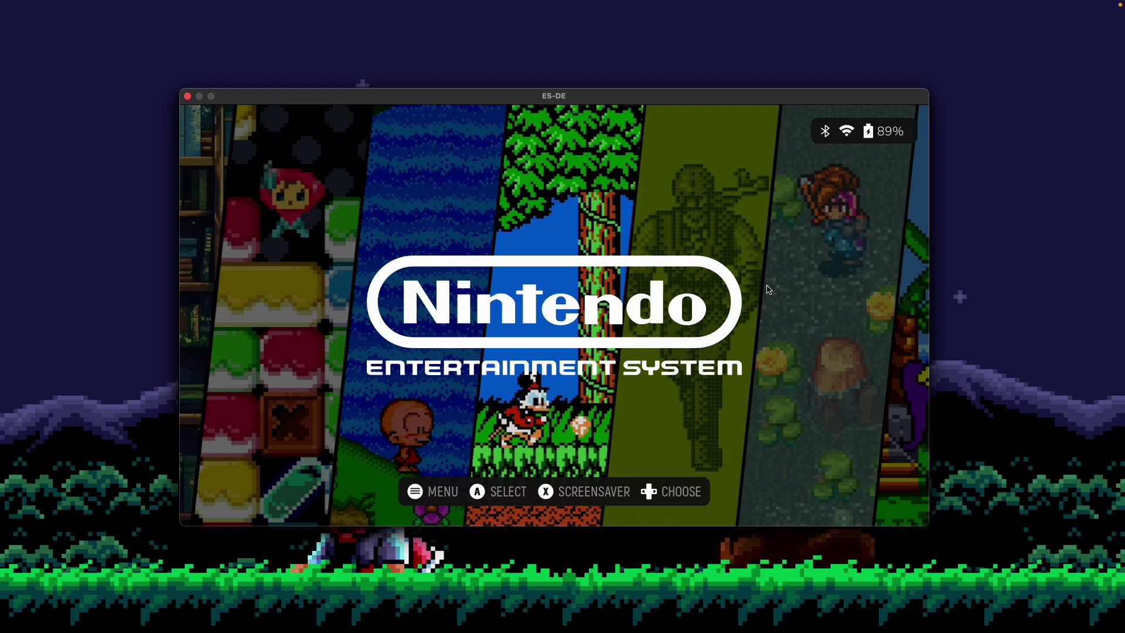
Bring up Mission Control to see the Finder, Sublime Text and README windows alongside ES-DE.
key("ctrl+Up")
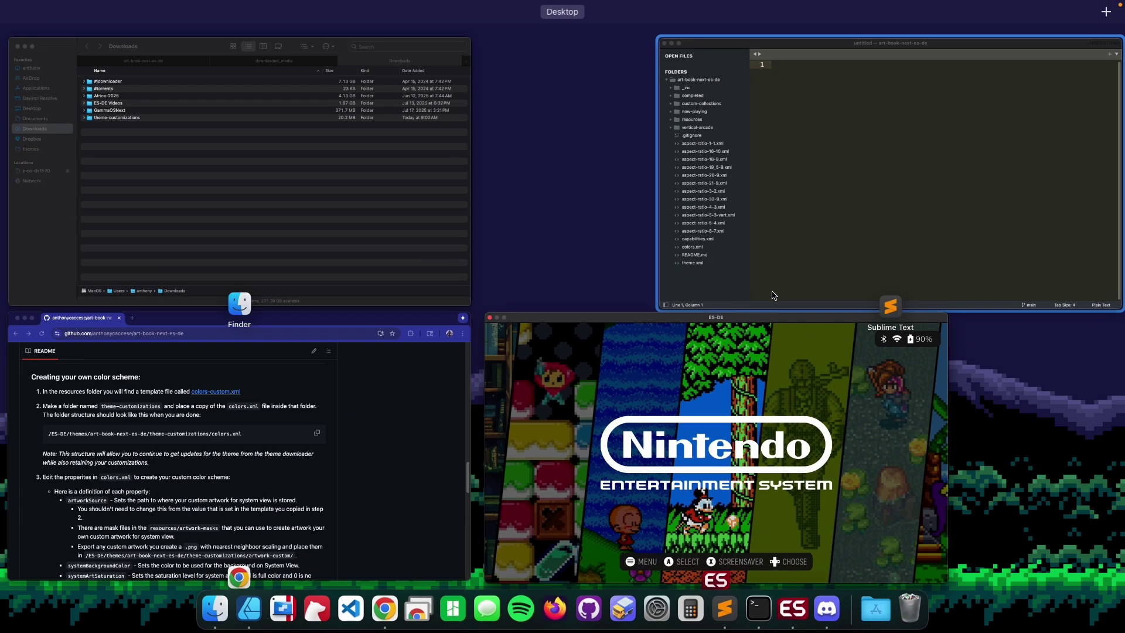
Bring the GitHub README forward and highlight 'color scheme' and the repository name.
left_click(447, 391)
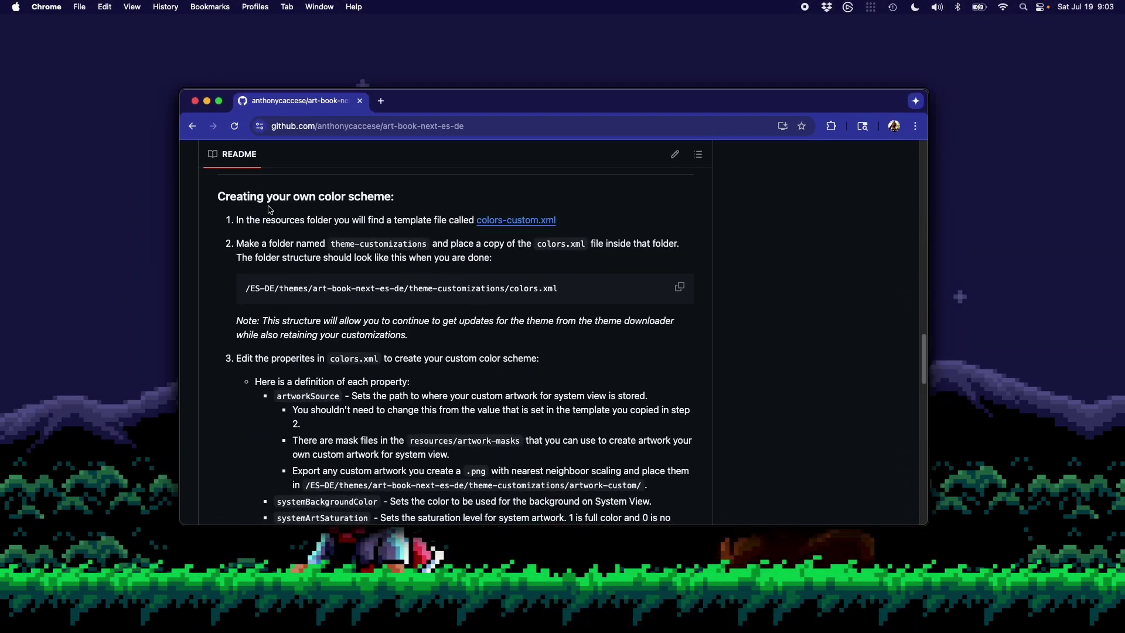
left_click_drag(318, 197, 391, 197)
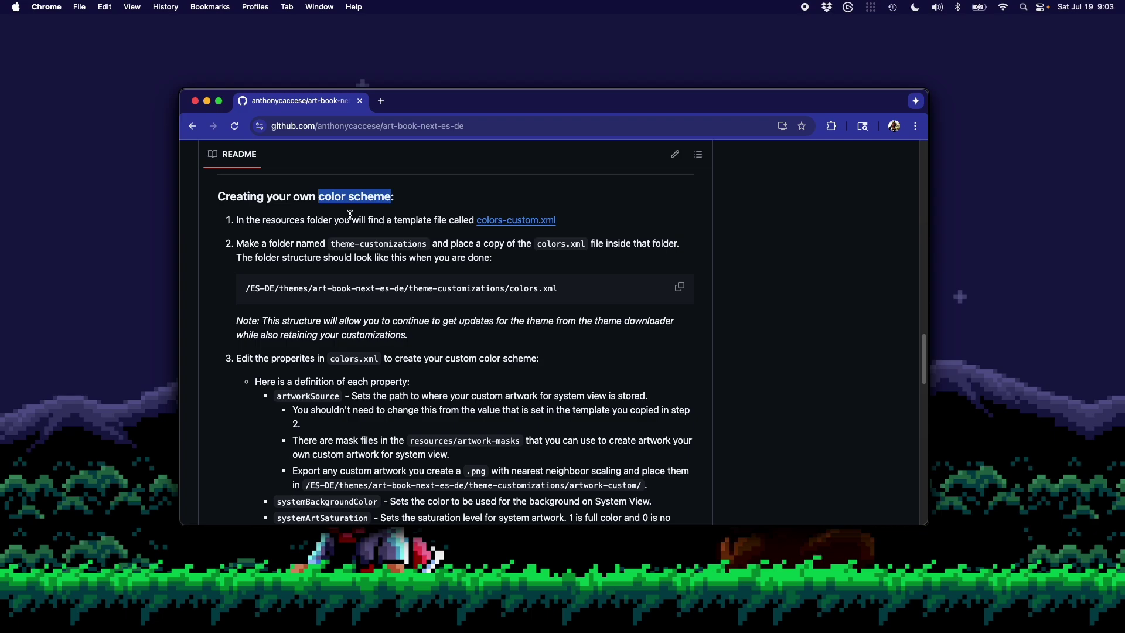
left_click_drag(383, 126, 472, 126)
left_click(421, 215)
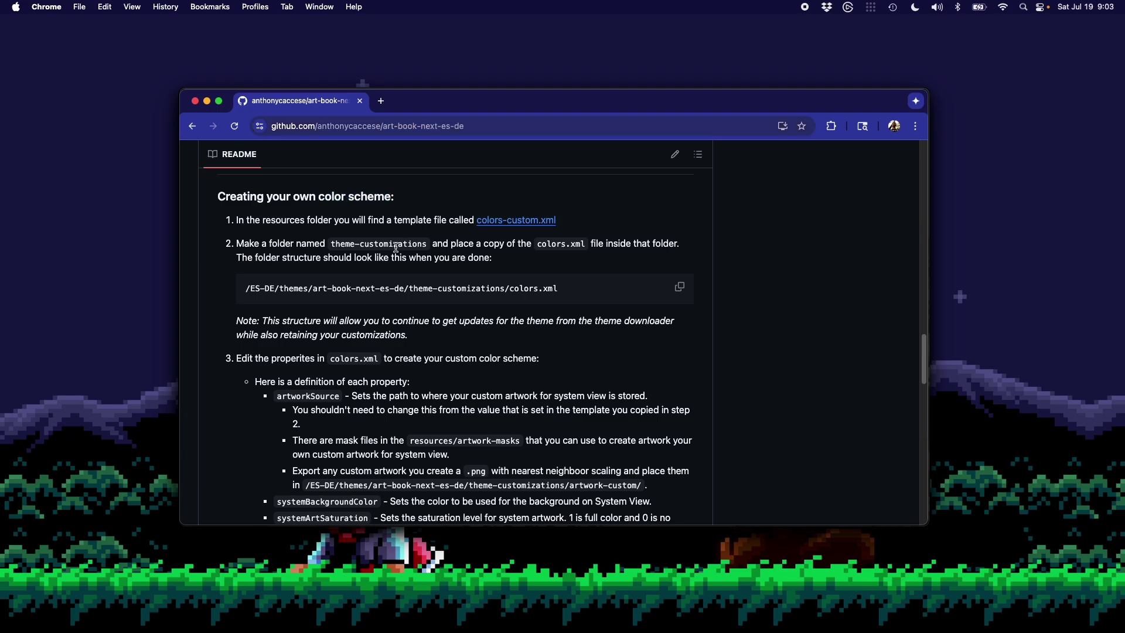
Scroll to the custom color scheme steps and highlight 'theme-customizations' in step 2.
scroll(291, 261, "down", 5)
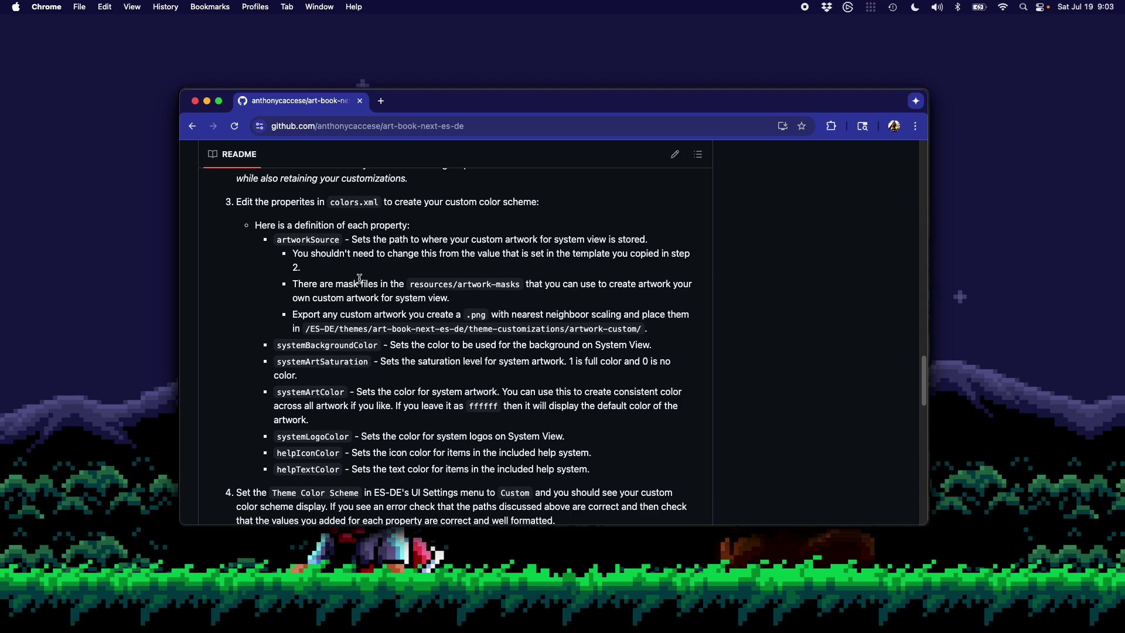
scroll(352, 280, "up", 3)
scroll(379, 252, "up", 2)
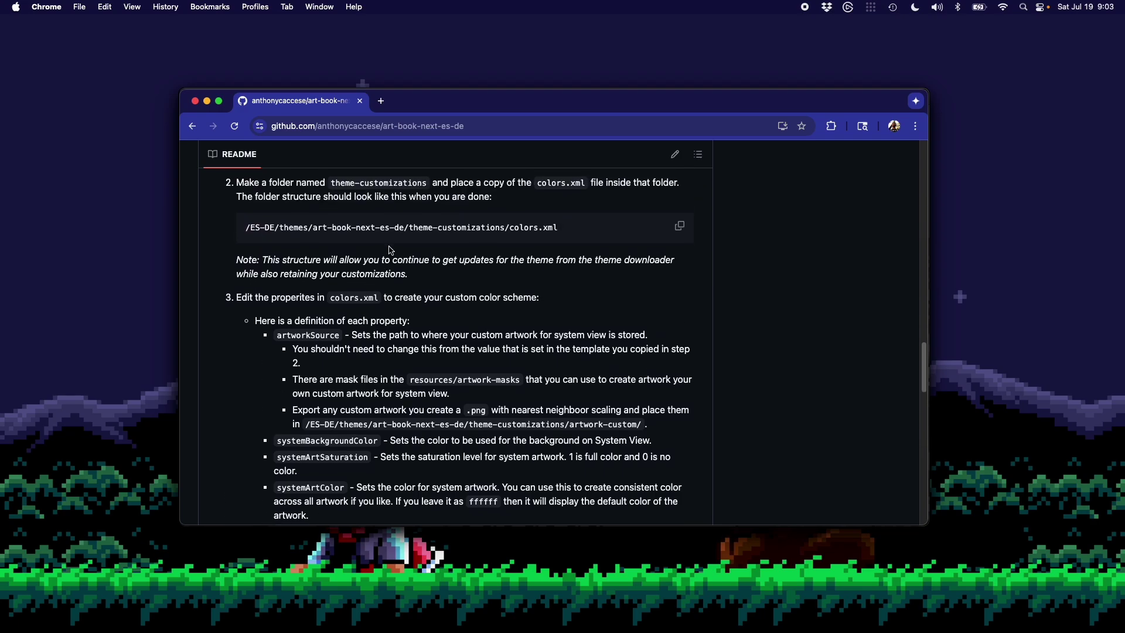
left_click_drag(332, 210, 434, 210)
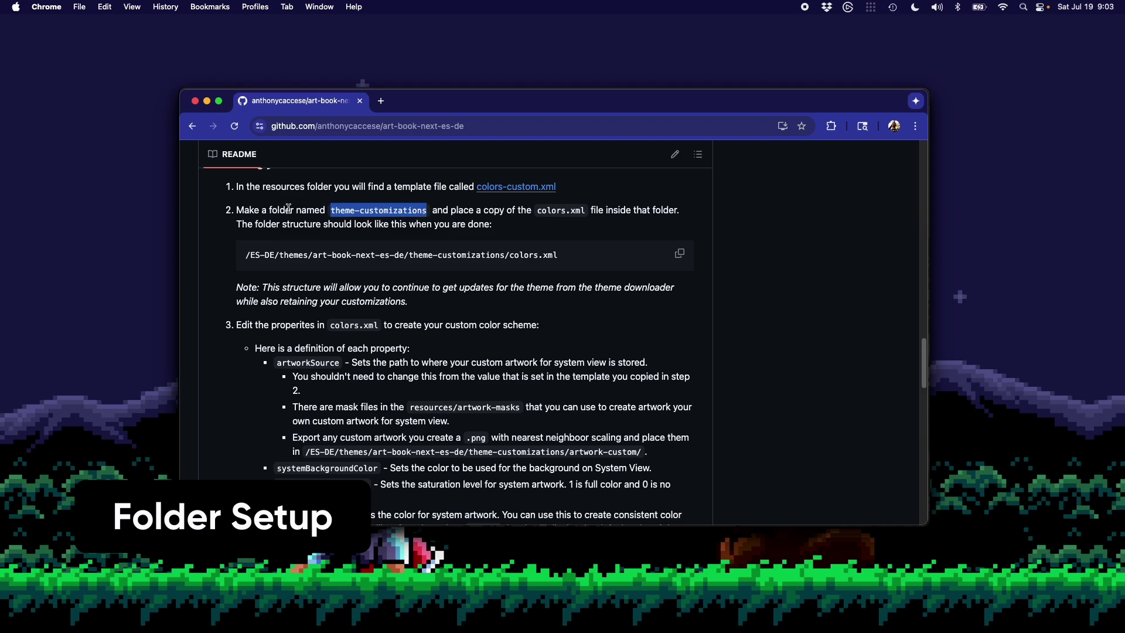
Bring Finder forward on the art-book-next-es-de theme folder.
key("ctrl+Up")
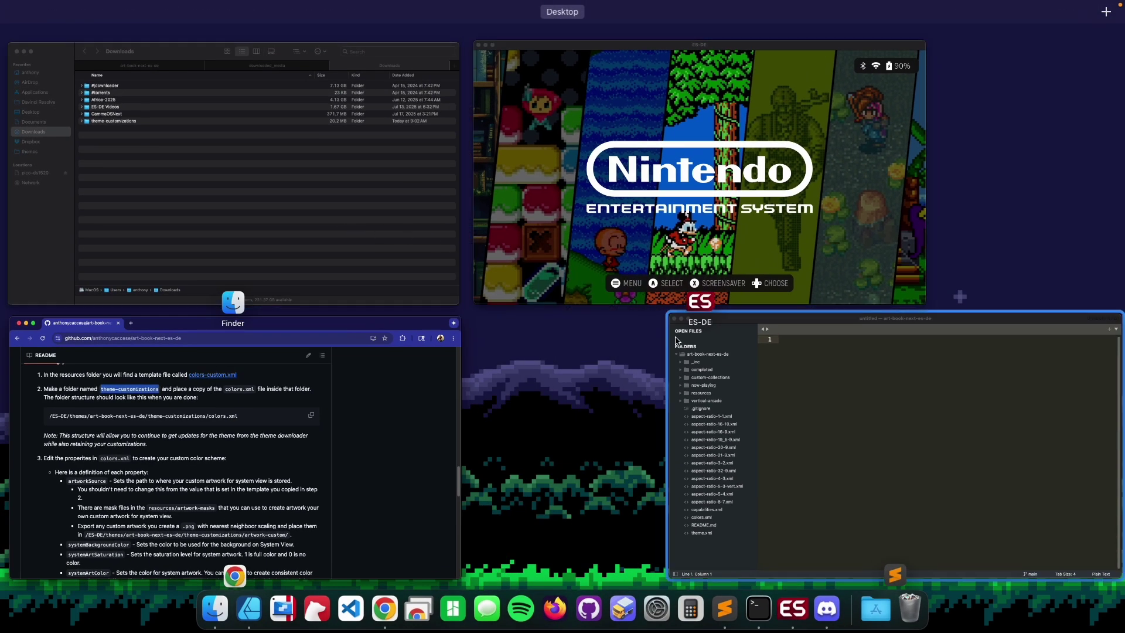
left_click(387, 252)
left_click(390, 126)
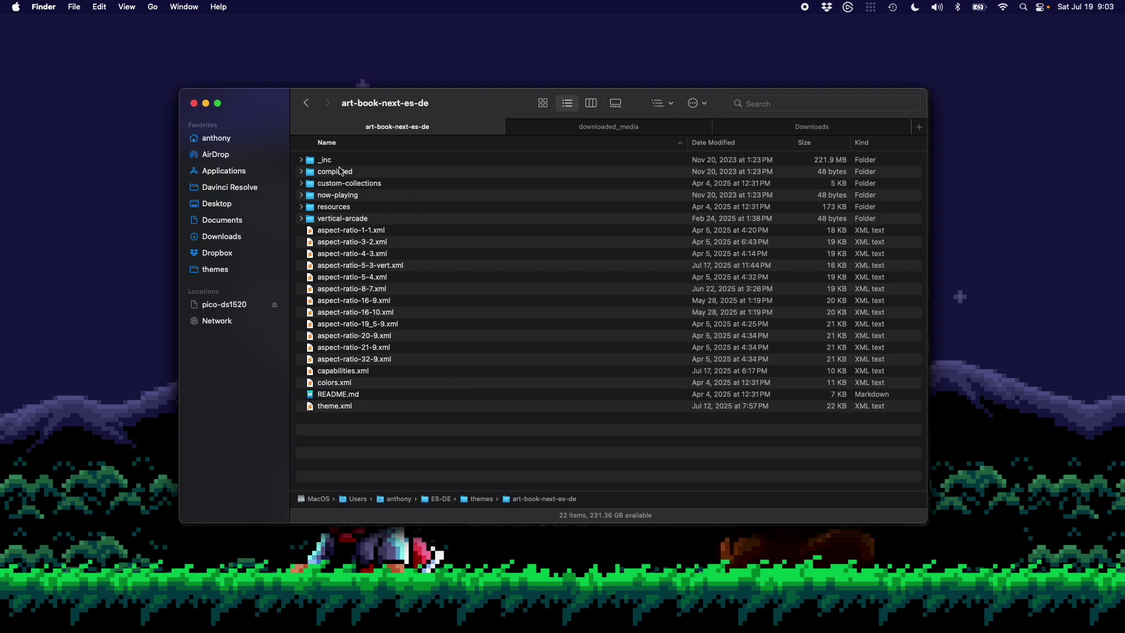
Create and open a new theme-customizations folder, then return to the GitHub README.
right_click(344, 441)
left_click(354, 443)
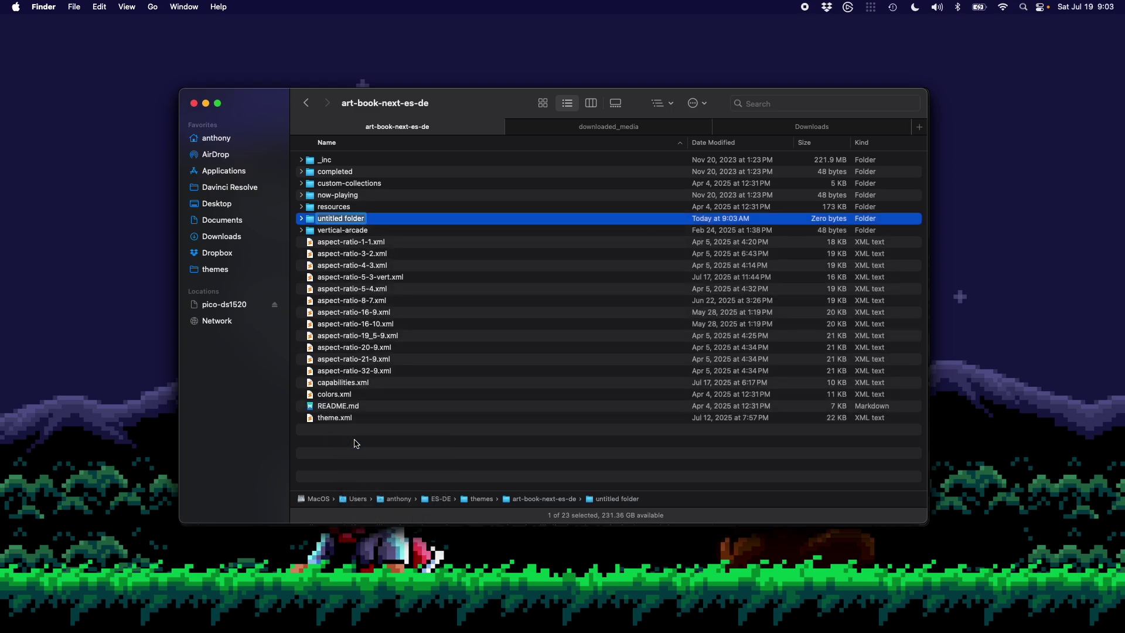
type("theme-customizations")
key("Return")
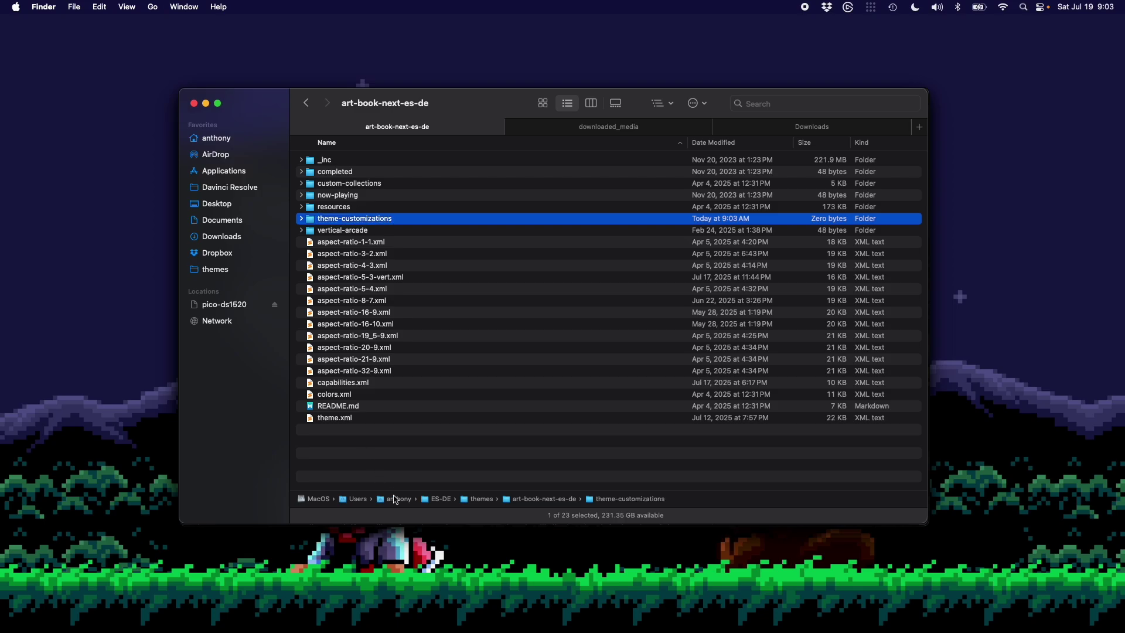
left_click(410, 475)
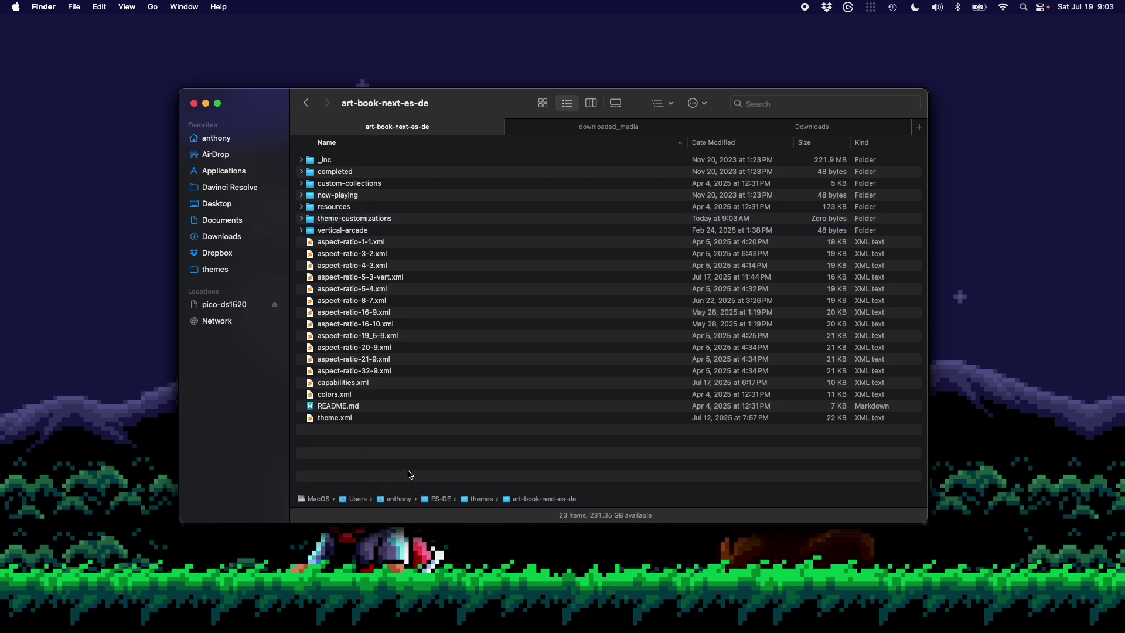
left_click(376, 221)
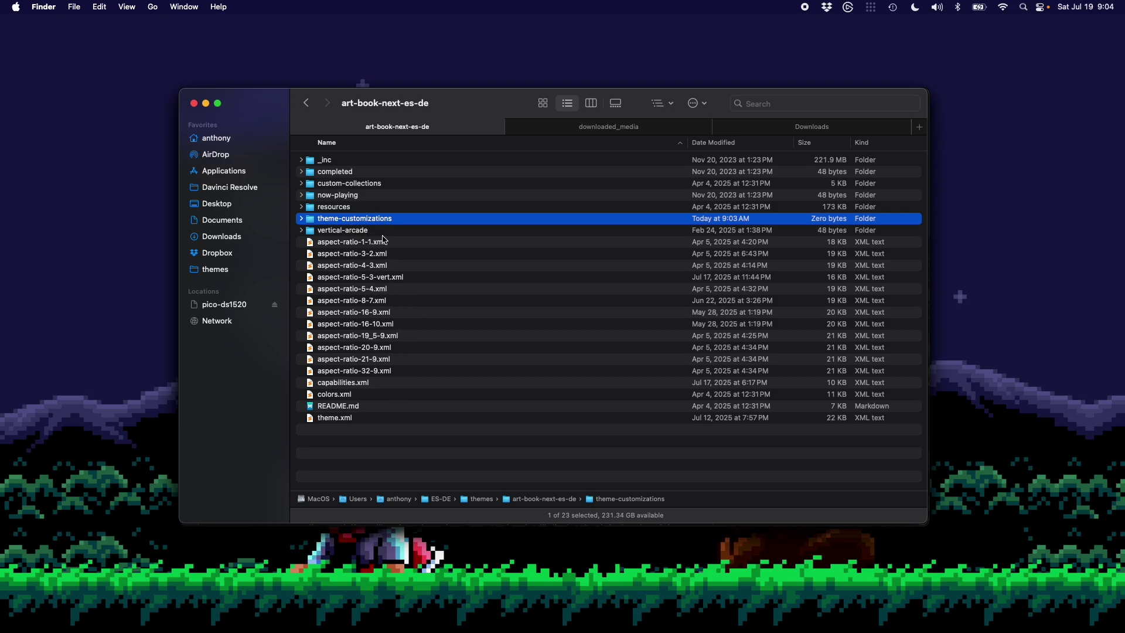
left_click(397, 428)
double_click(351, 219)
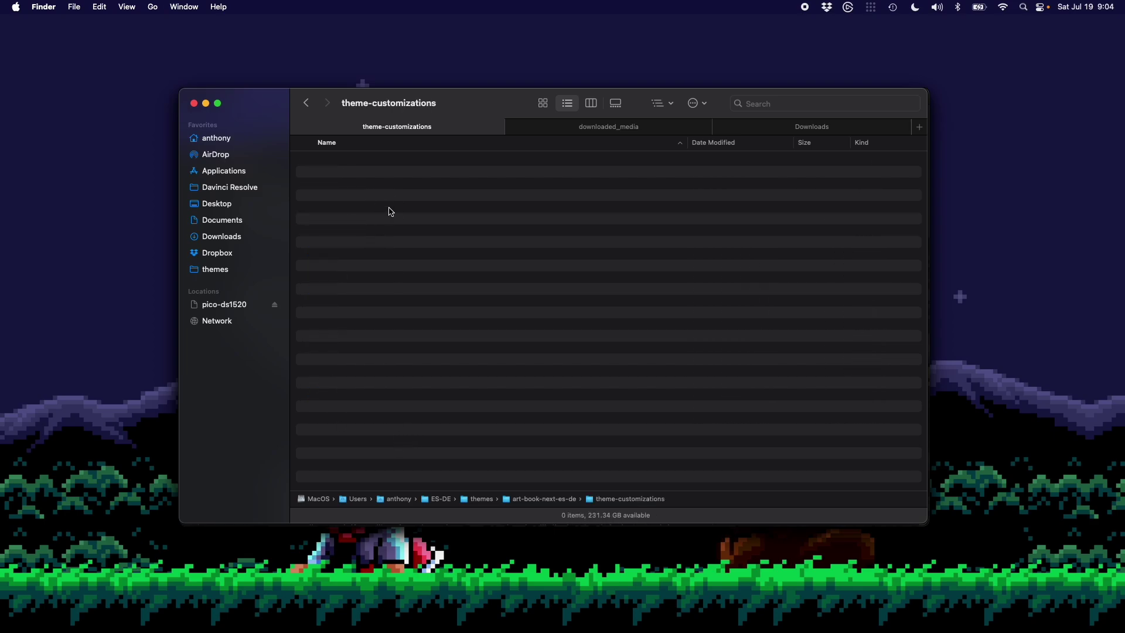
key("ctrl+Up")
left_click(303, 257)
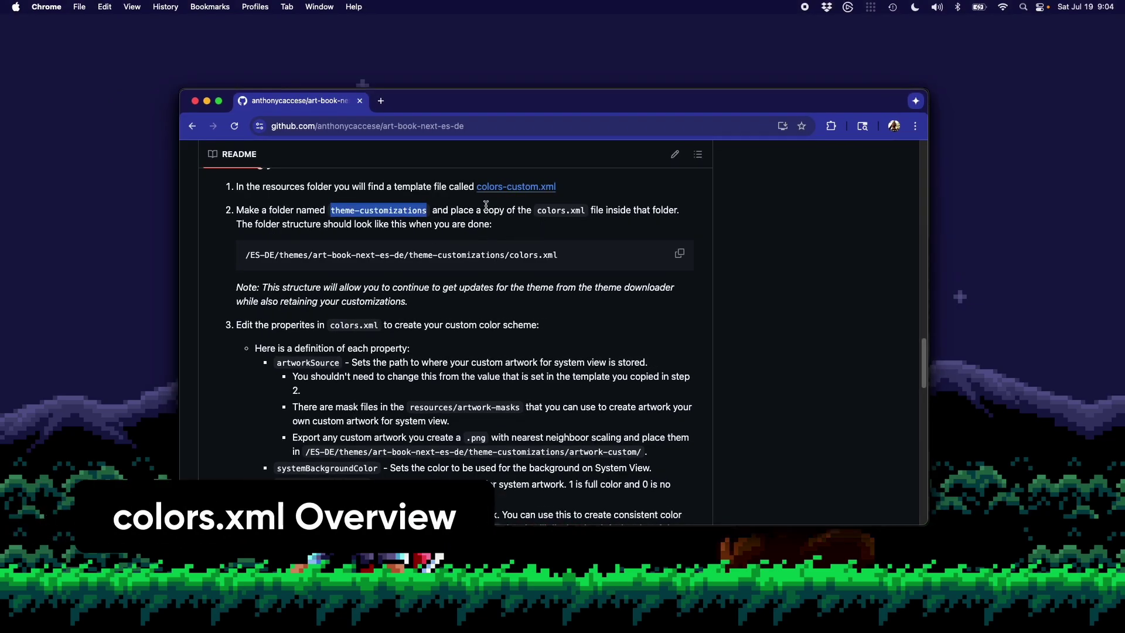
Highlight the 'place a copy of colors.xml' and 'resources' instructions, then switch to Sublime Text.
left_click_drag(451, 213, 583, 212)
left_click(366, 187)
left_click_drag(304, 188, 262, 188)
key("ctrl+Up")
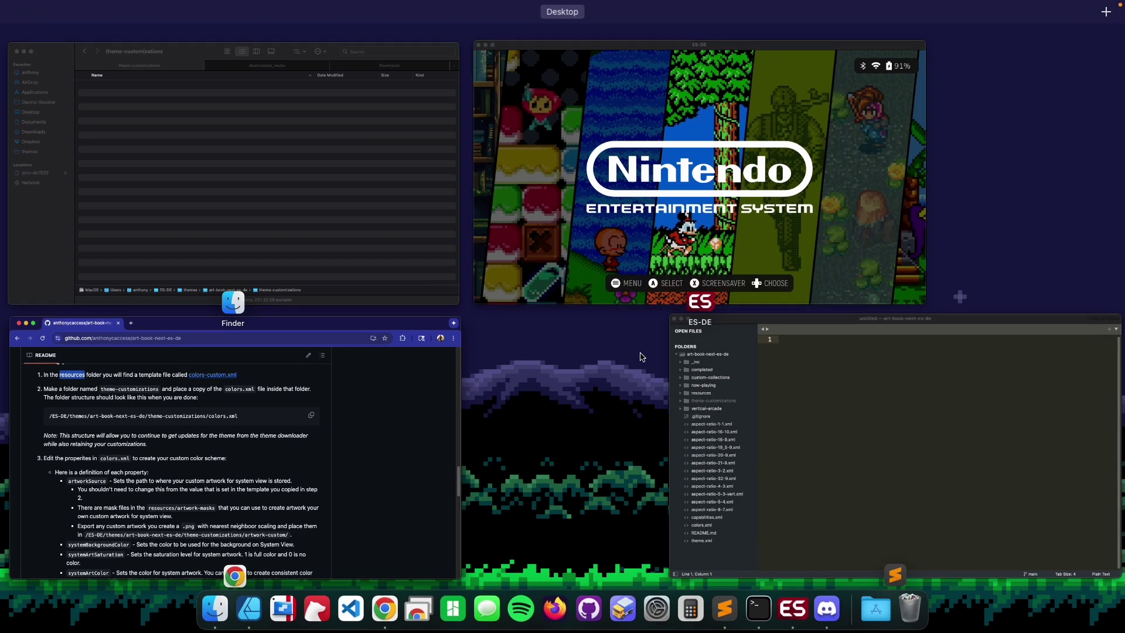
left_click(756, 359)
Open resources/colors.xml, select lines 5–17 and then the artworkSource property.
left_click(232, 223)
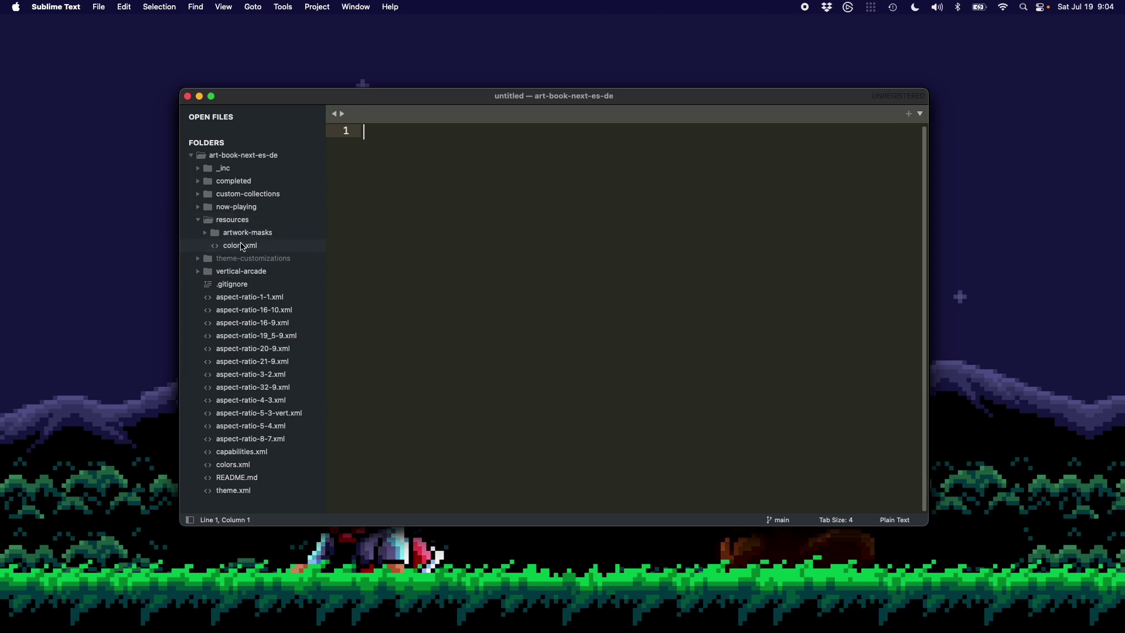
left_click(242, 246)
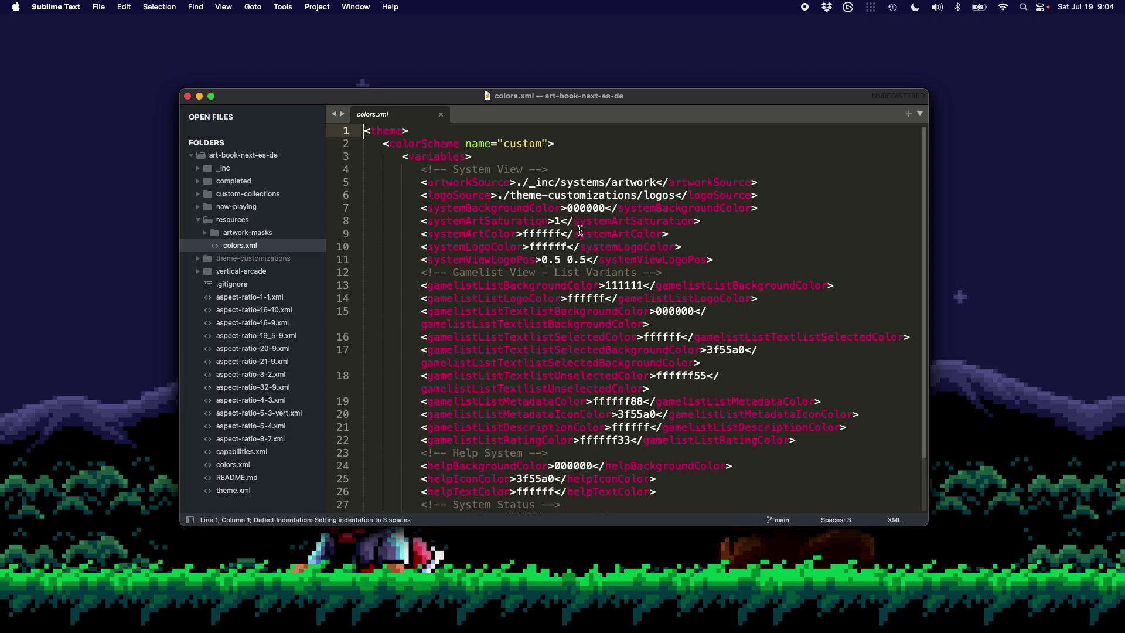
left_click_drag(421, 186, 590, 344)
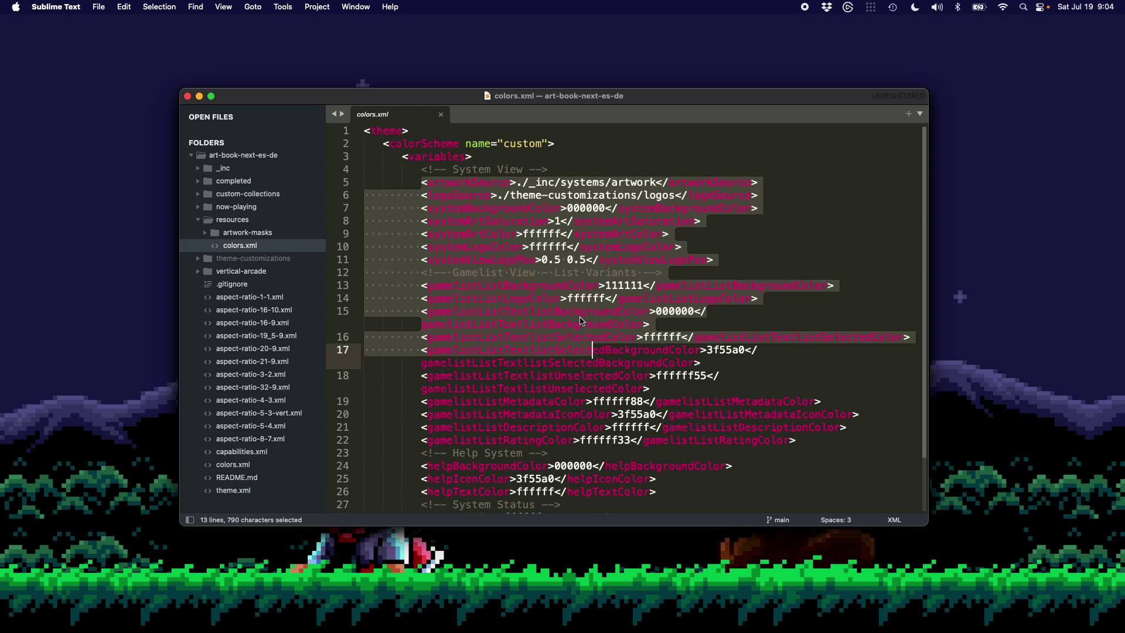
left_click(558, 288)
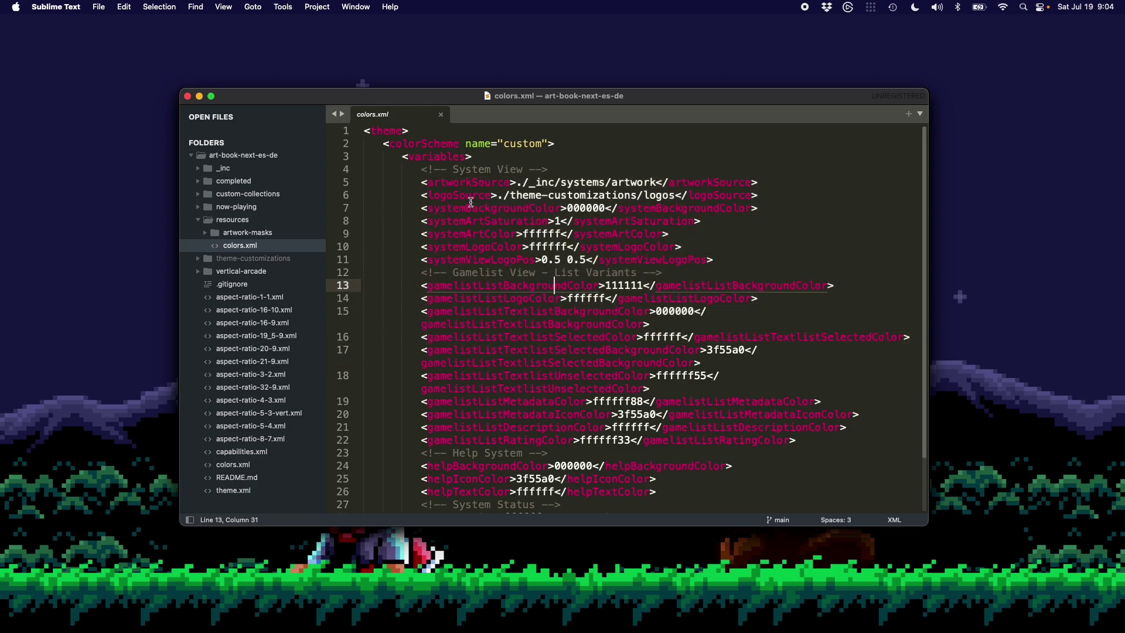
double_click(464, 184)
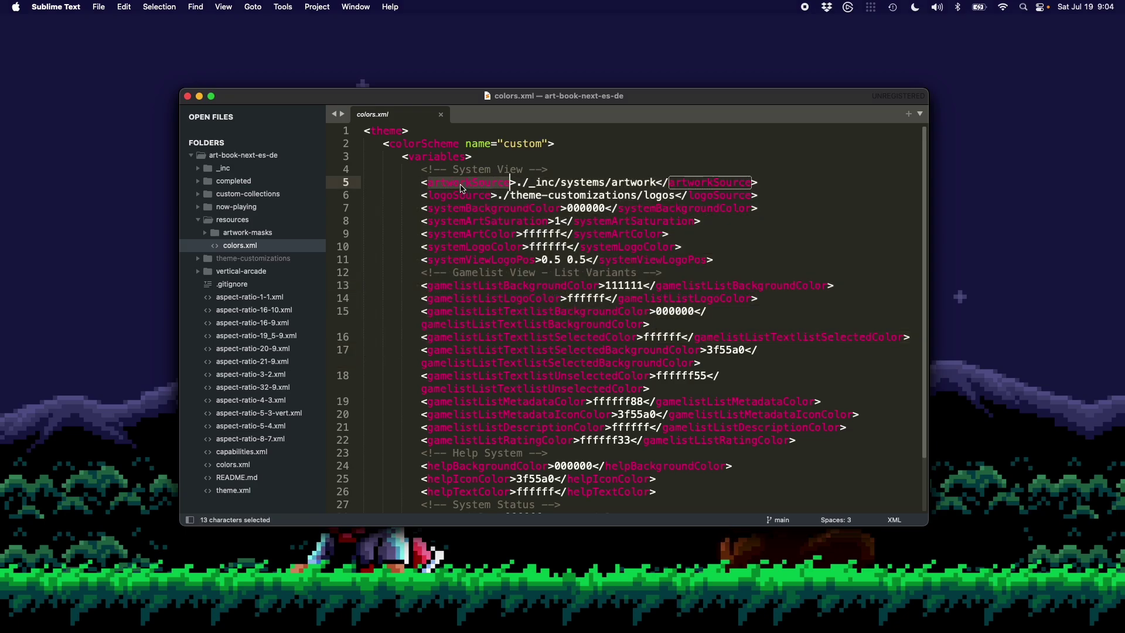
Compare against the ES-DE window, then select the logoSource property in colors.xml.
key("ctrl+Up")
left_click(908, 469)
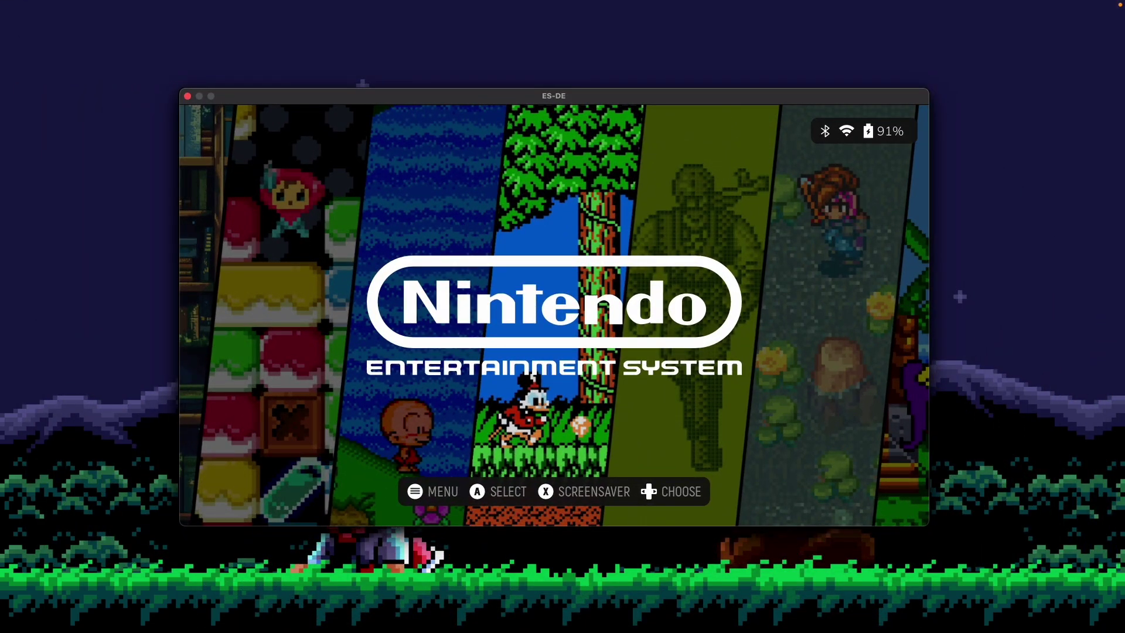
key("ctrl+Up")
left_click(586, 381)
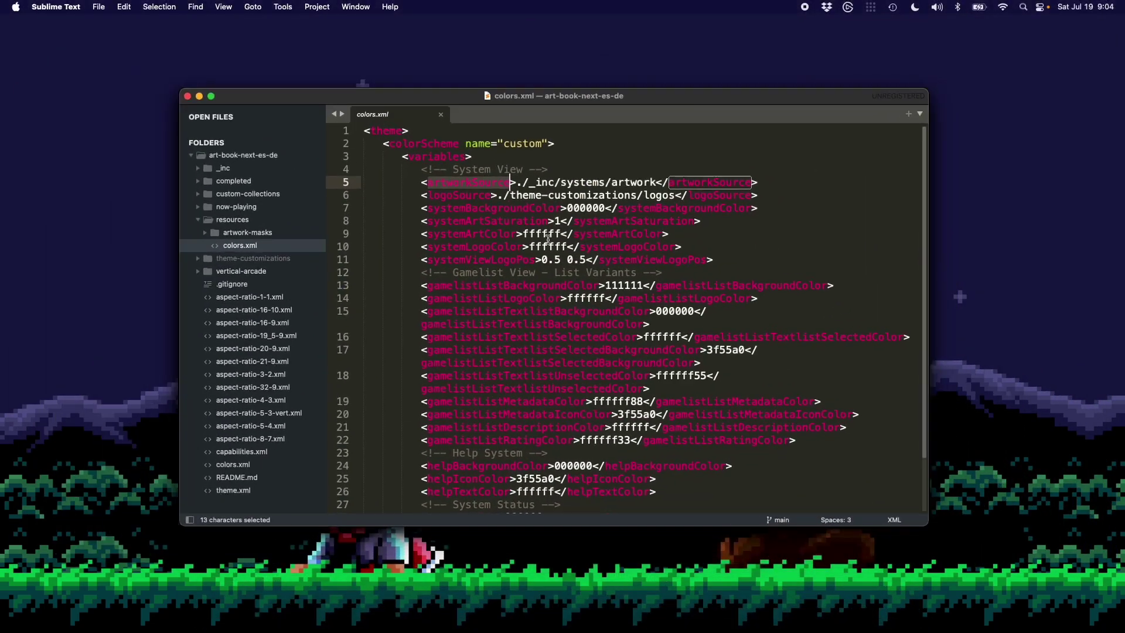
double_click(468, 196)
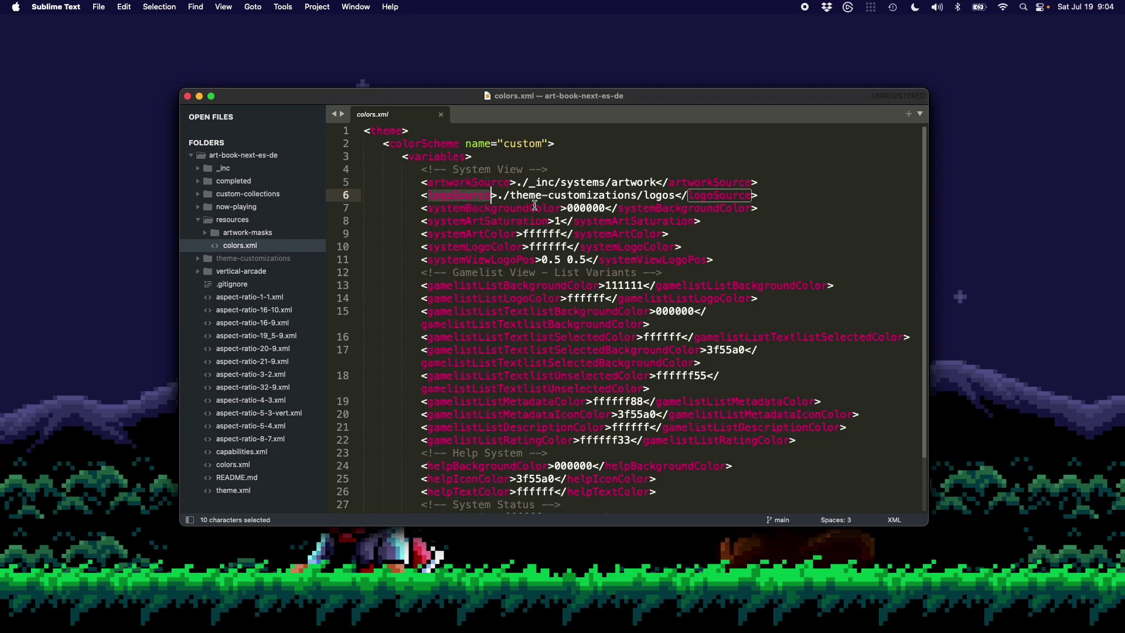
Check ES-DE again, then select the color properties on lines 7–15 of colors.xml.
key("ctrl+Up")
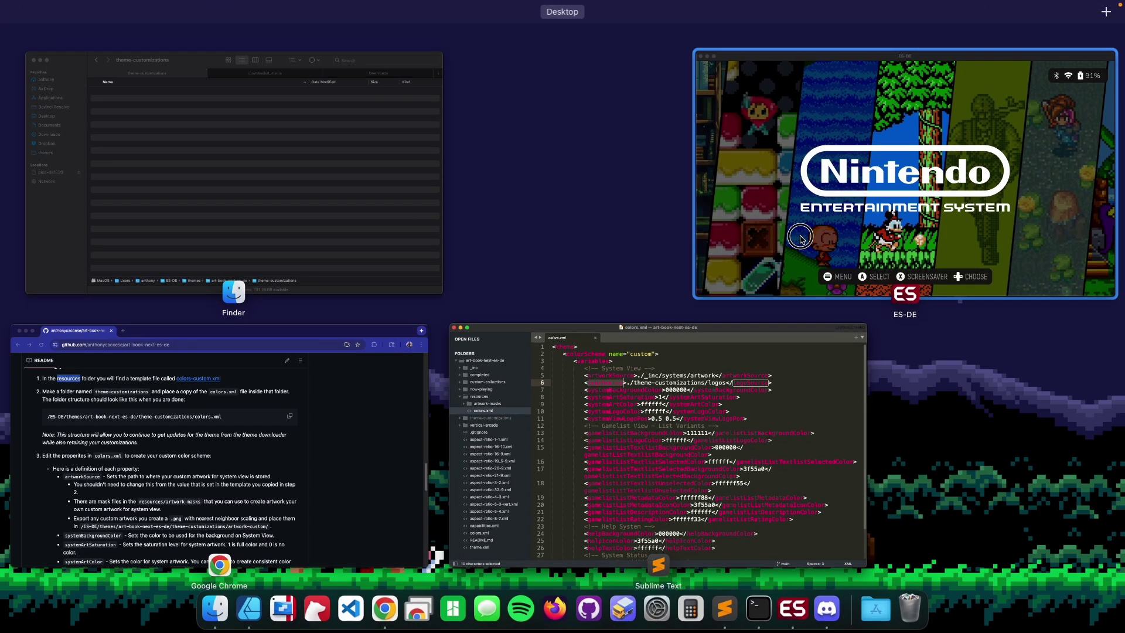
left_click(800, 234)
key("ctrl+Up")
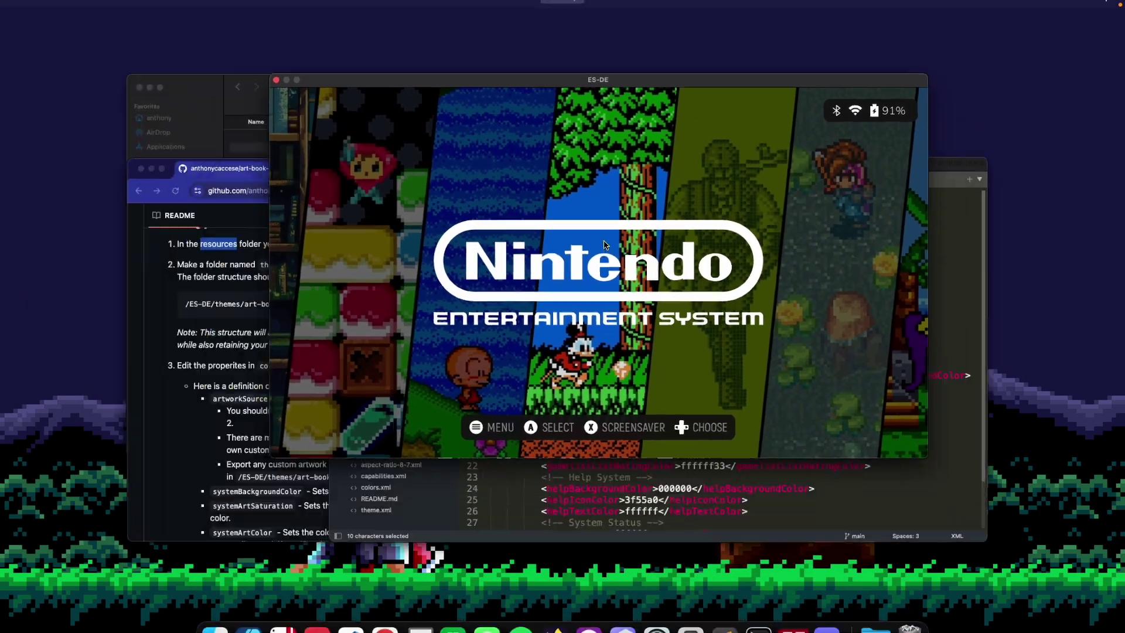
left_click(781, 346)
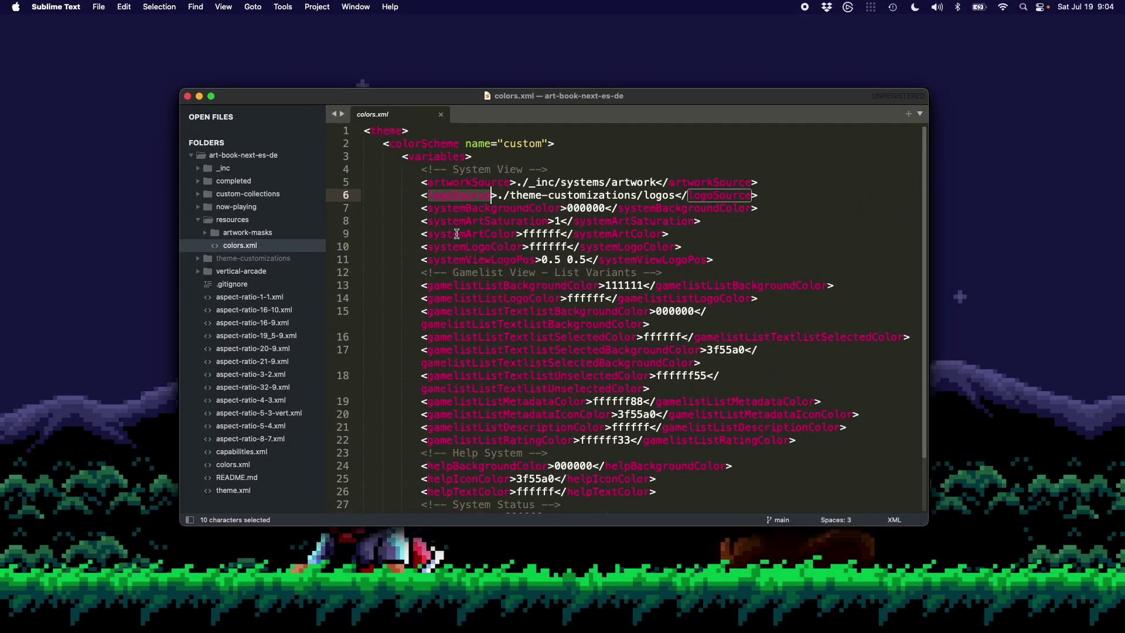
left_click_drag(421, 209, 518, 309)
scroll(518, 310, "down", 2)
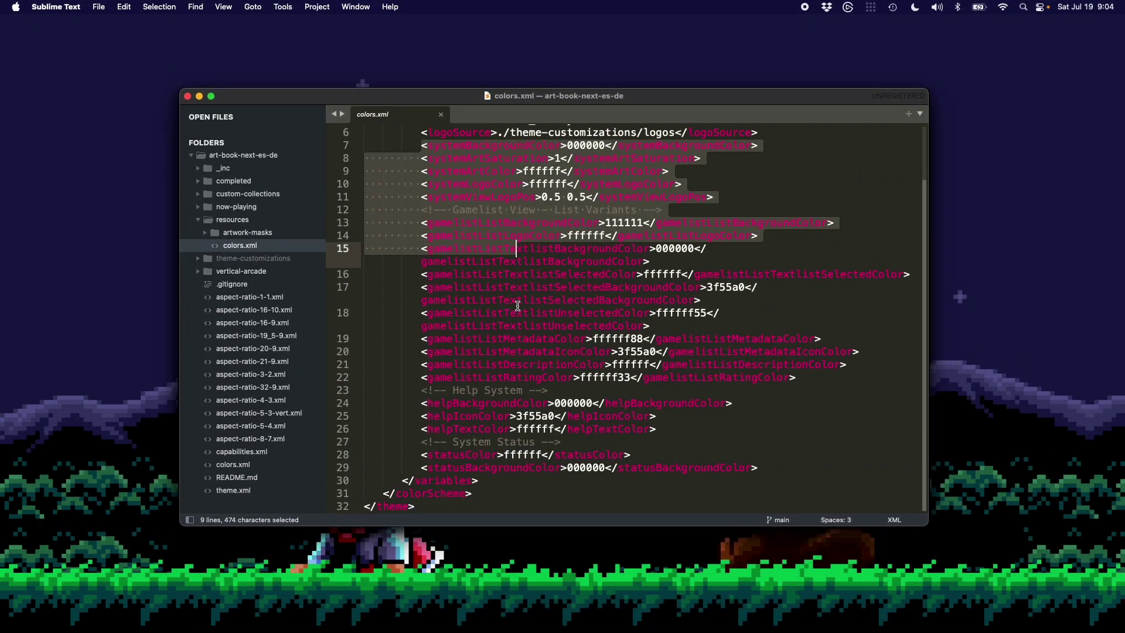
scroll(571, 322, "up", 2)
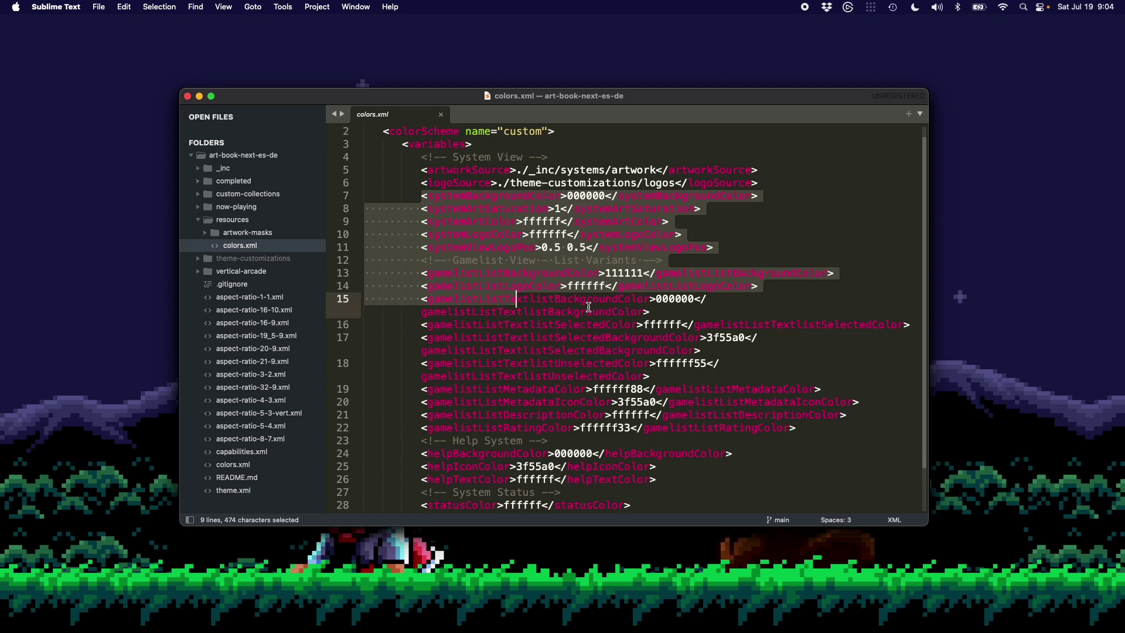
key("ctrl+Up")
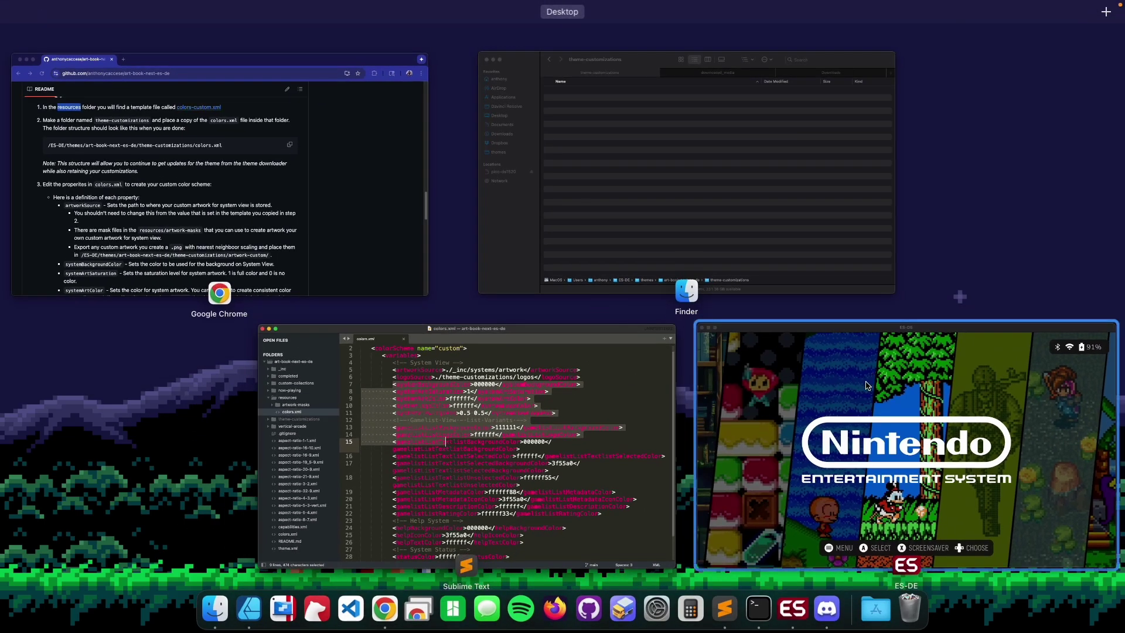
Open the Theme Color Scheme list under ES-DE's UI Settings.
left_click(909, 452)
key("Escape")
key("Down")
key("Return")
key("Down")
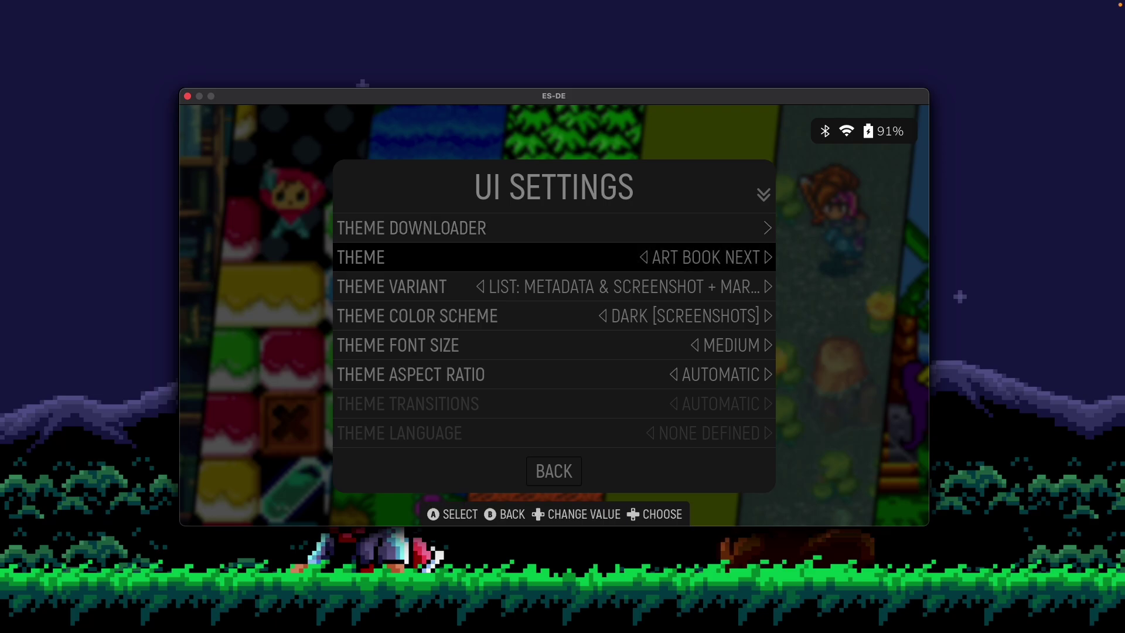
key("Down")
key("Down")
key("Return")
Choose SNES [SCREENSHOTS], back out, and open the NES game list to preview it.
key("Down")
key("Down")
key("Down")
key("Down")
key("Down")
key("Down")
key("Down")
key("Down")
key("Down")
key("Down")
key("Down")
key("Down")
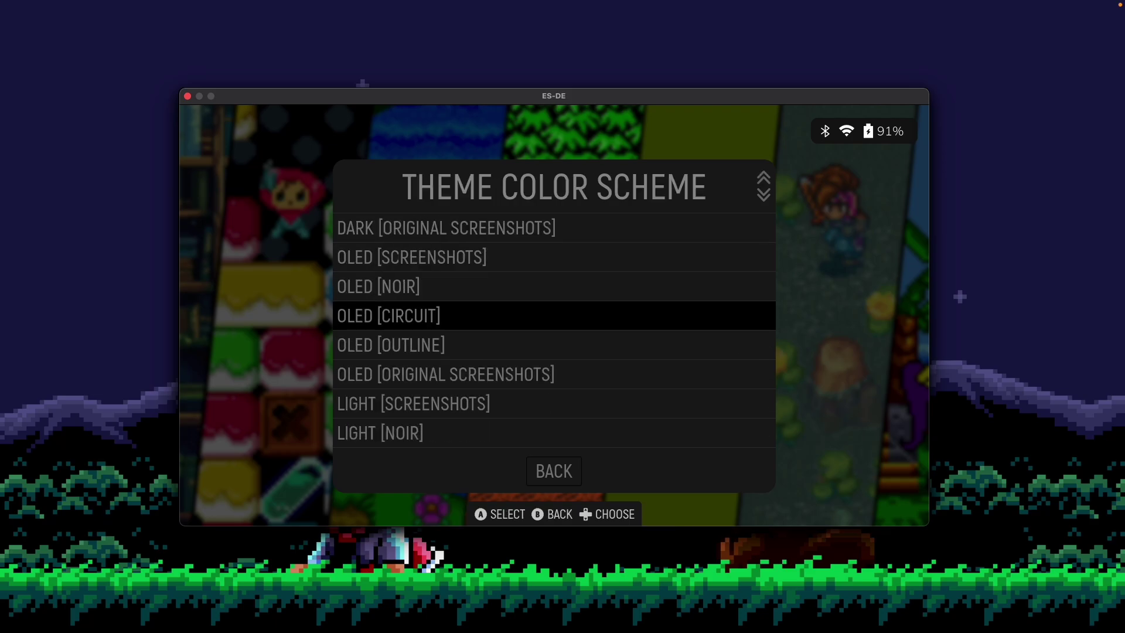
key("Down")
key("Down")
key("Down")
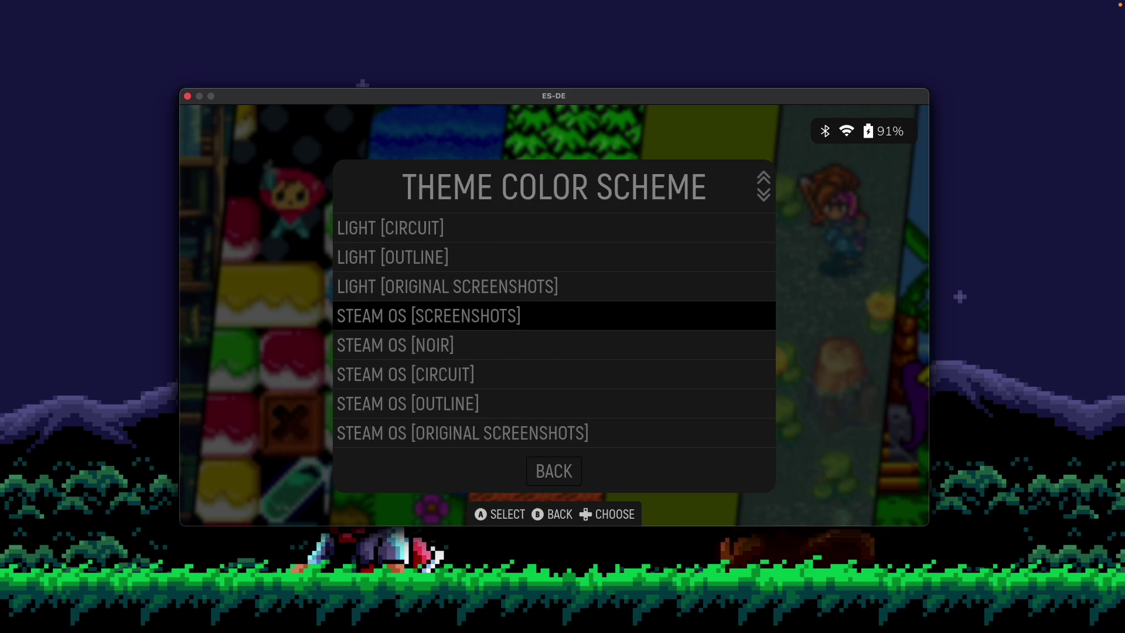
key("Down")
key("Down")
key("Down")
key("Down")
key("Down")
key("Down")
key("Up")
key("Return")
key("BackSpace")
key("BackSpace")
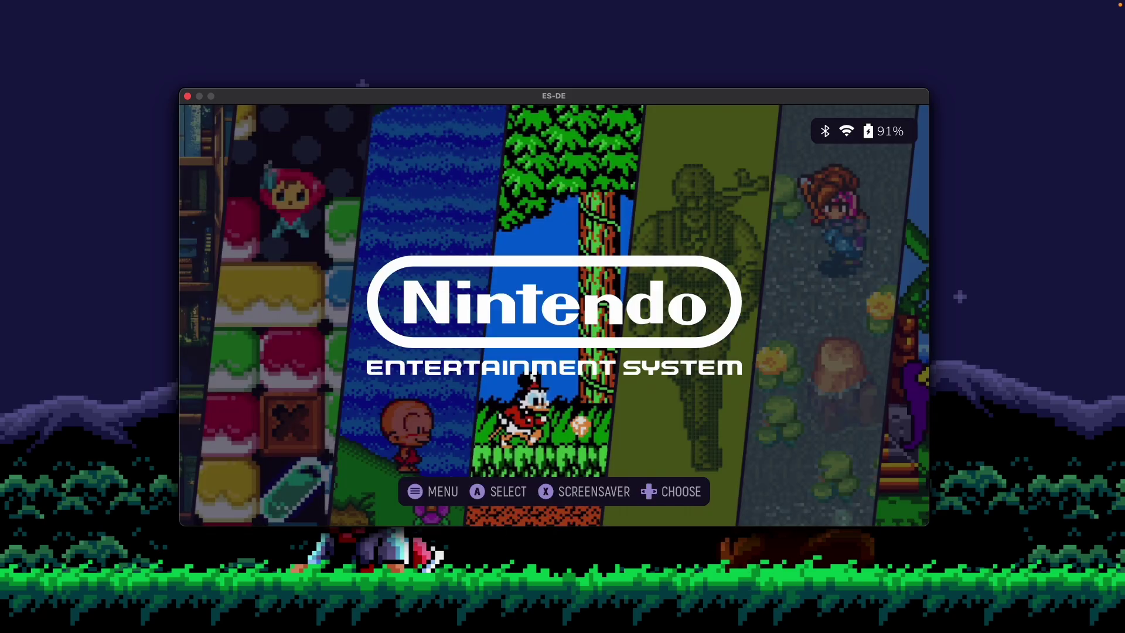
key("Return")
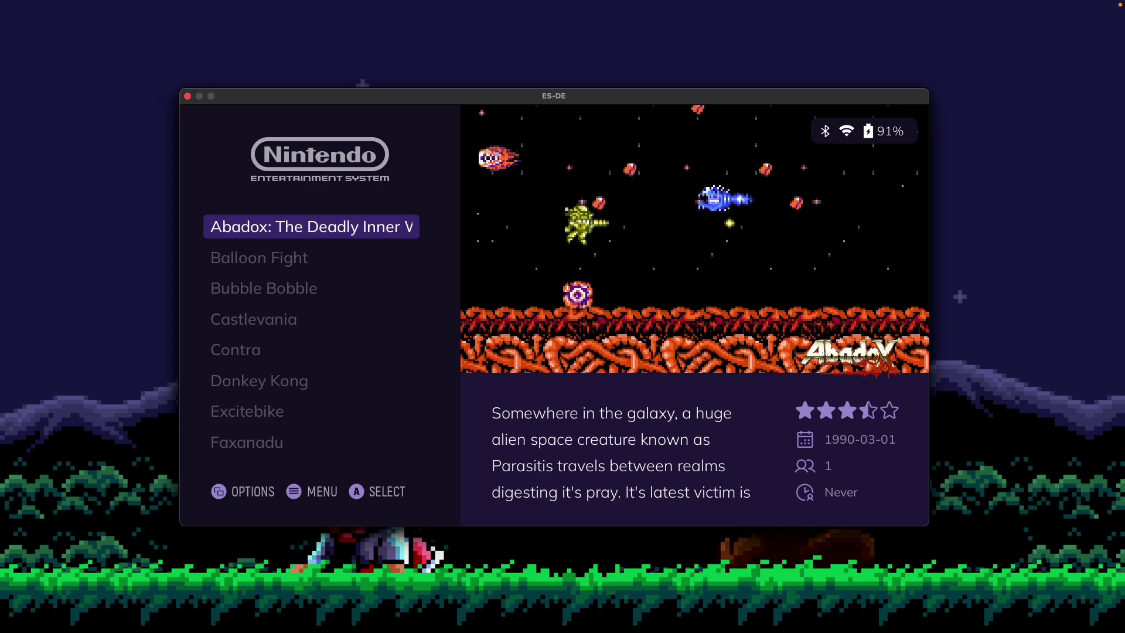
Leave the NES game list and set Theme Color Scheme back to DARK [SCREENSHOTS].
key("BackSpace")
key("Escape")
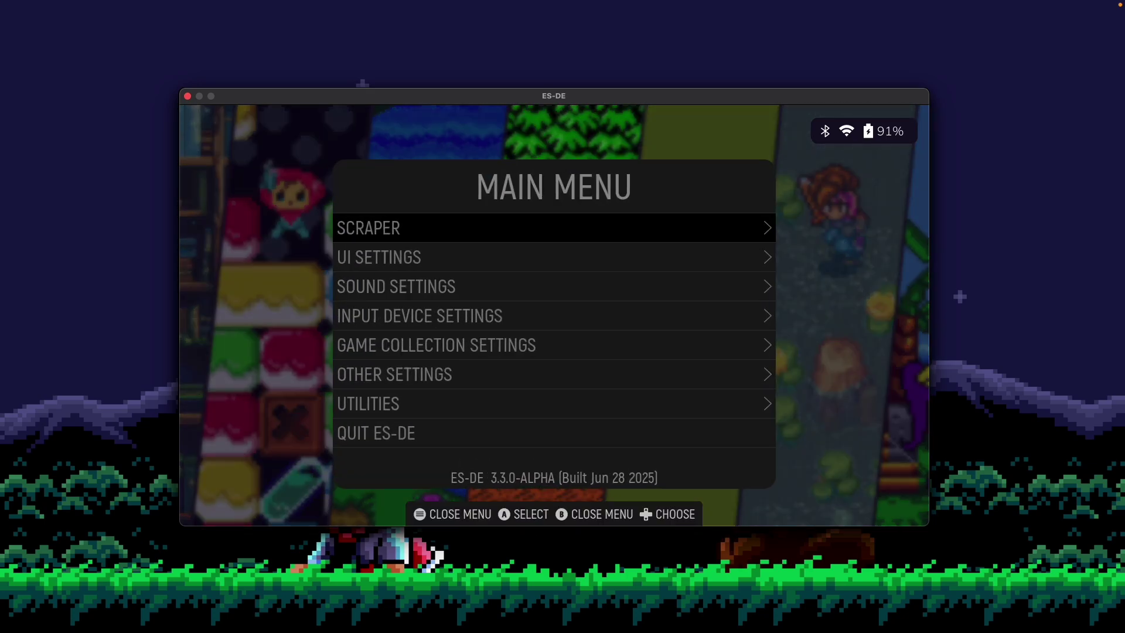
key("Down")
key("Return")
key("Down")
key("Down")
key("Down")
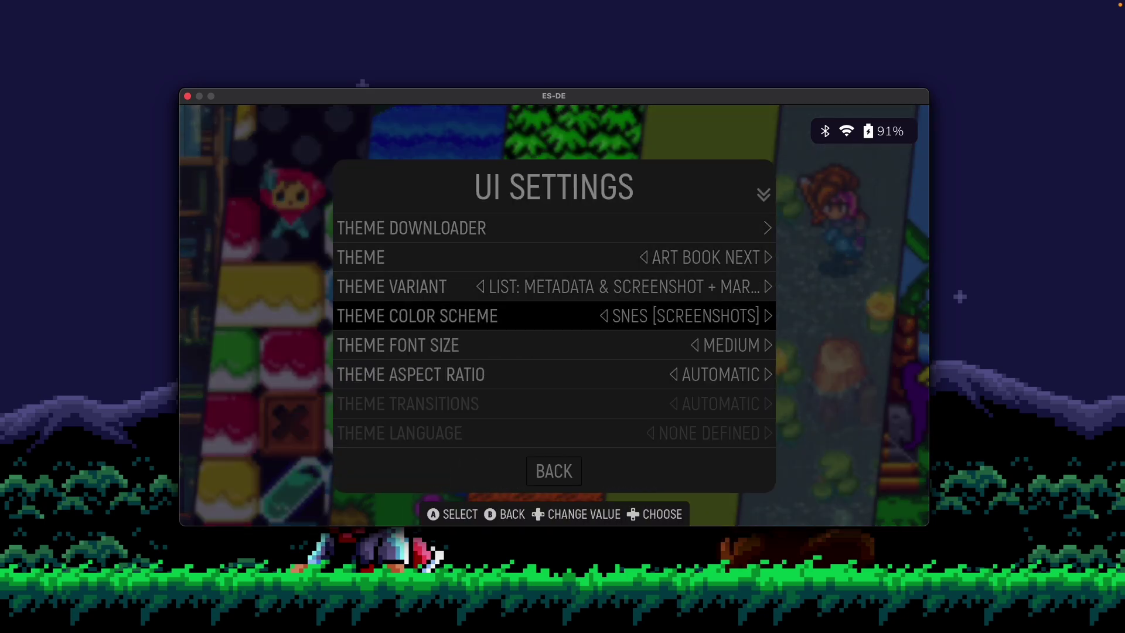
key("Return")
key("Up")
key("Up")
key("Up")
key("Up")
key("Up")
key("Up")
key("Up")
key("Up")
key("Up")
key("Up")
key("Up")
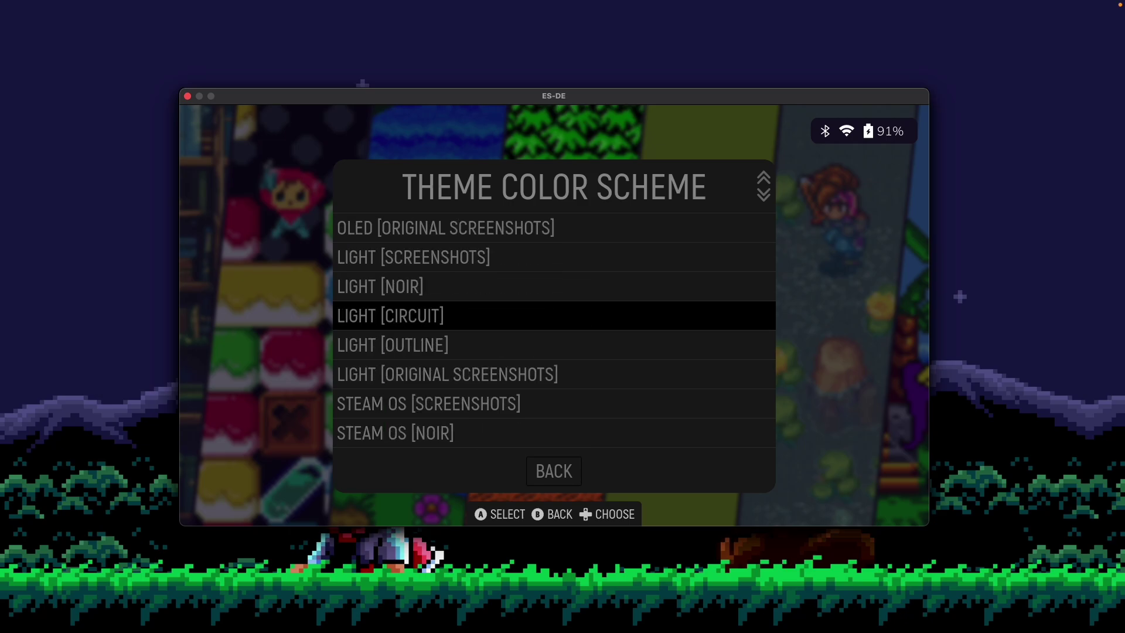
key("Up")
key("Up")
key("Up")
key("Up")
key("Up")
key("Up")
key("Up")
key("Up")
key("Up")
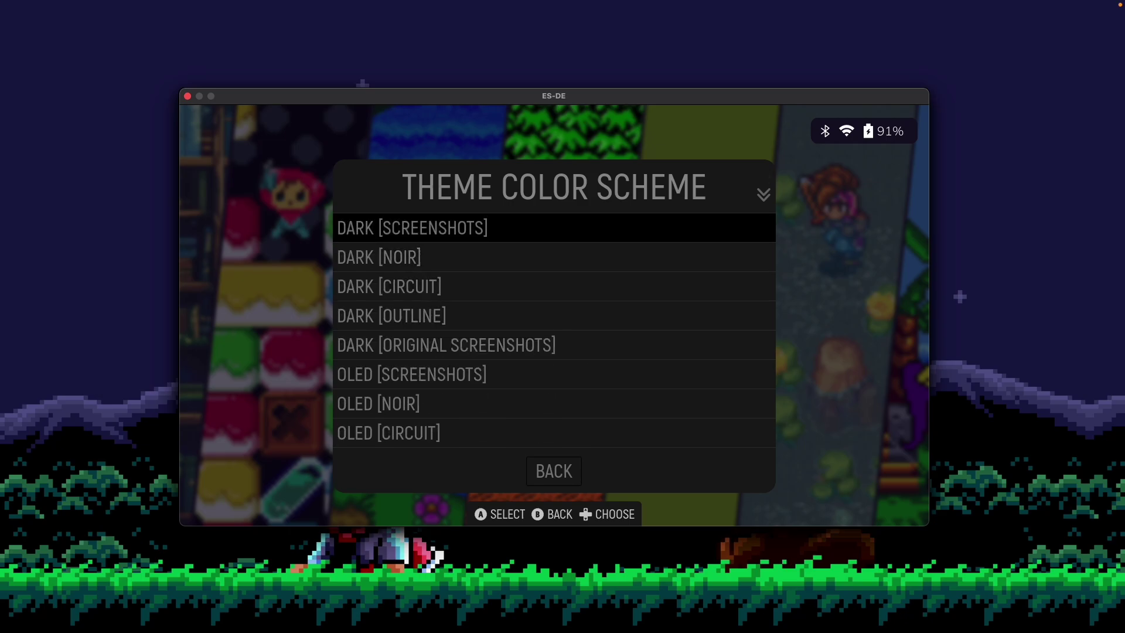
key("Return")
key("Escape")
key("ctrl+Up")
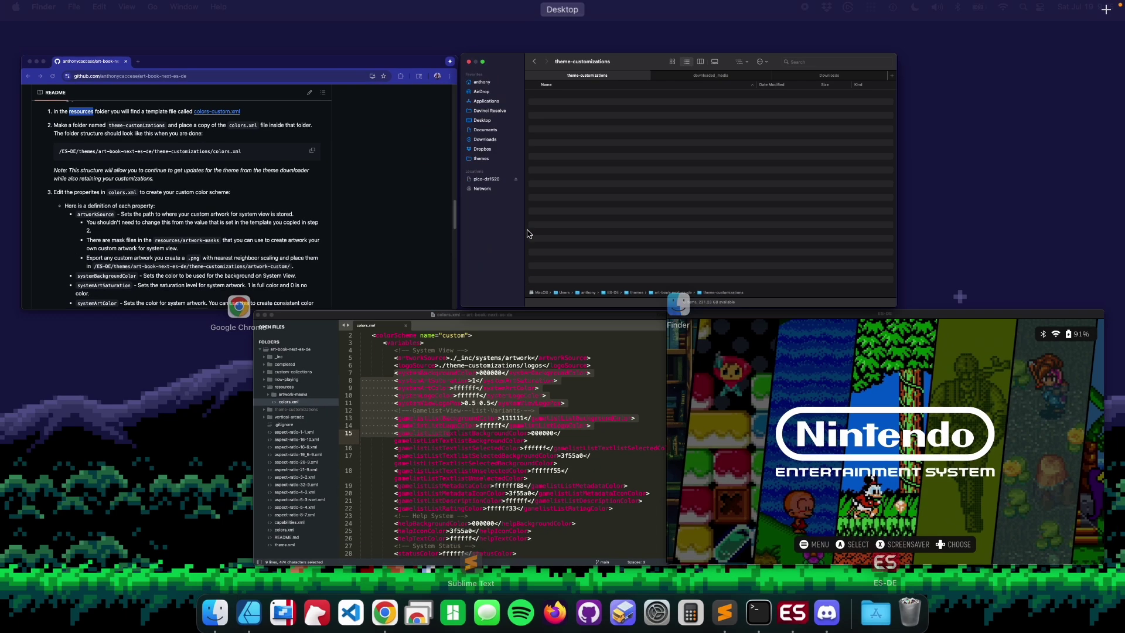
Copy colors.xml from the resources folder and paste it into theme-customizations.
left_click(529, 234)
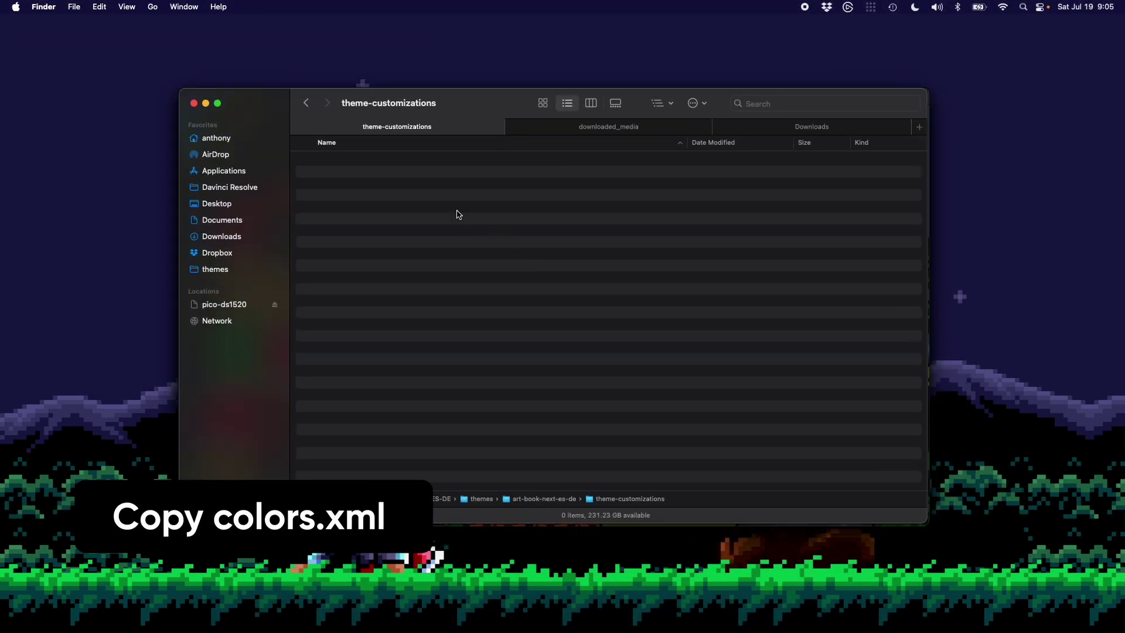
left_click(306, 103)
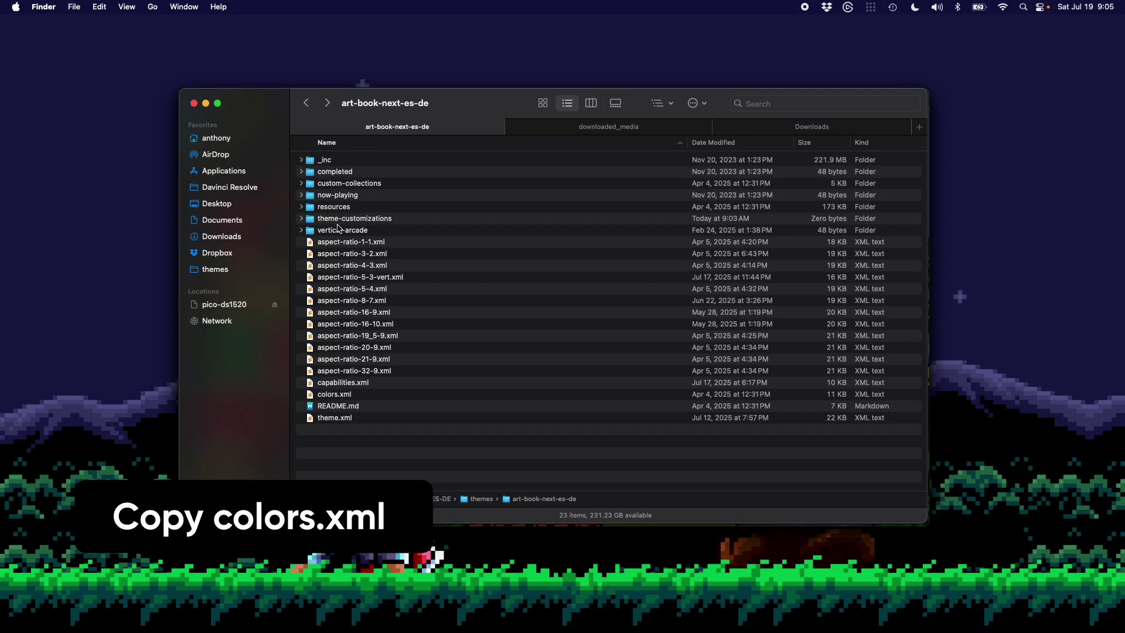
double_click(344, 206)
left_click(339, 171)
key("super+c")
left_click(306, 103)
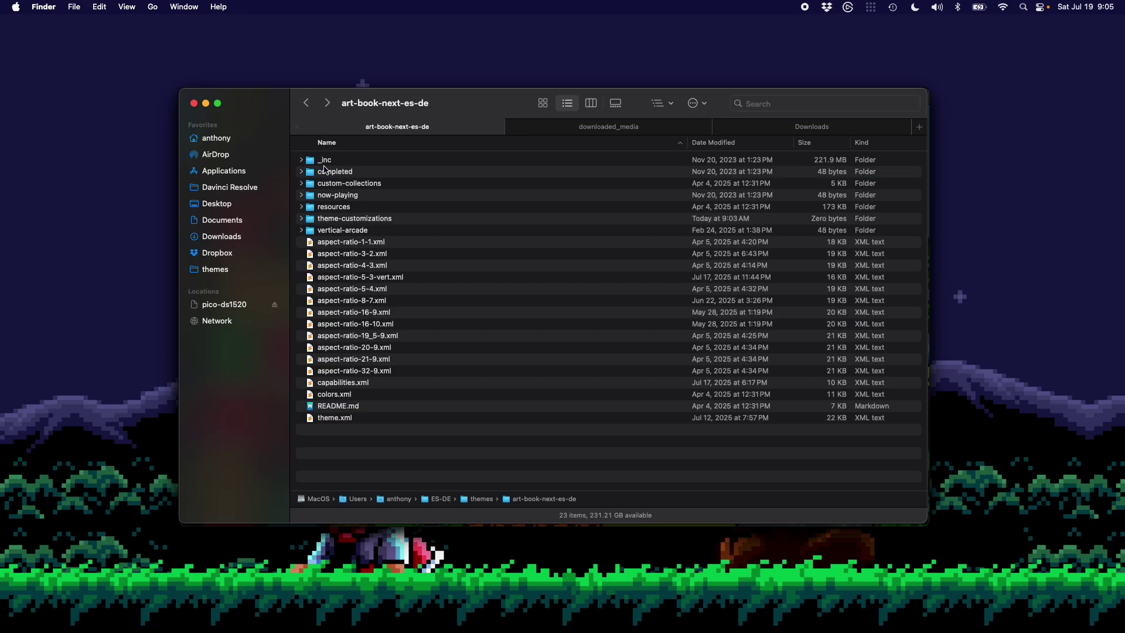
double_click(342, 219)
key("super+v")
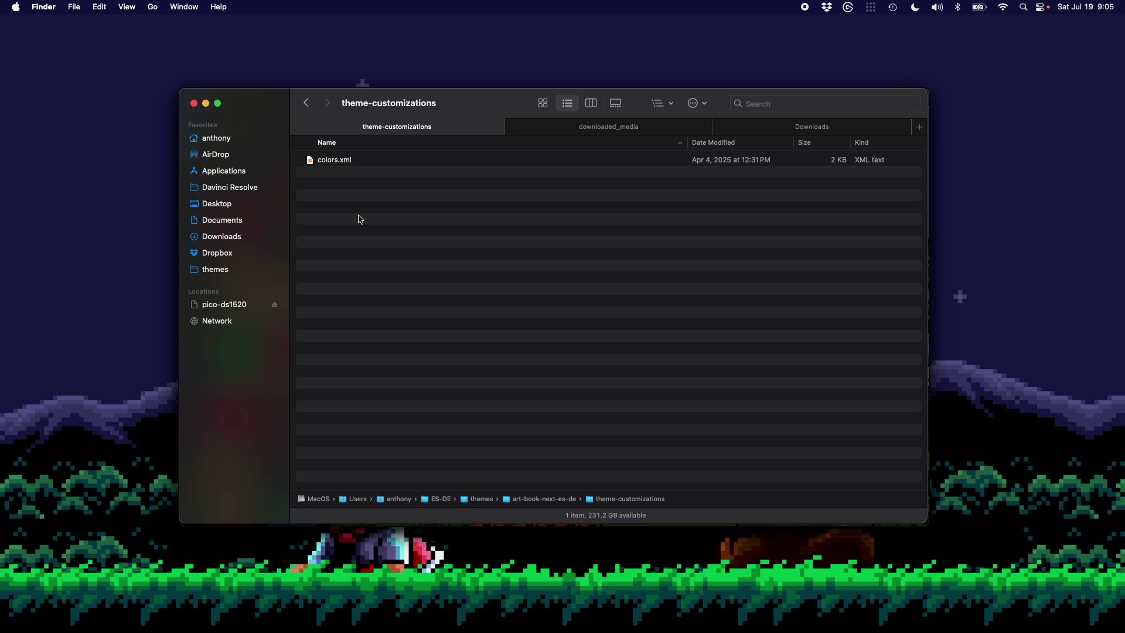
left_click(326, 160)
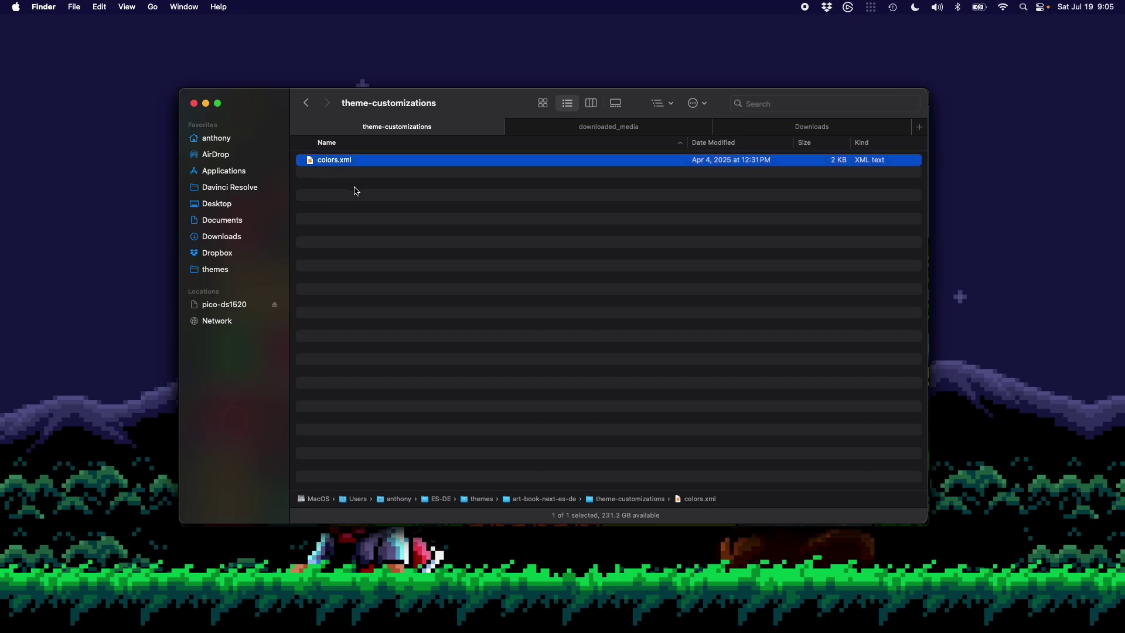
key("ctrl+Up")
Choose CUSTOM under UI Settings > Theme Color Scheme and back out to the NES system view.
left_click(515, 200)
key("Escape")
key("Down")
key("Return")
key("Down")
key("Down")
key("Down")
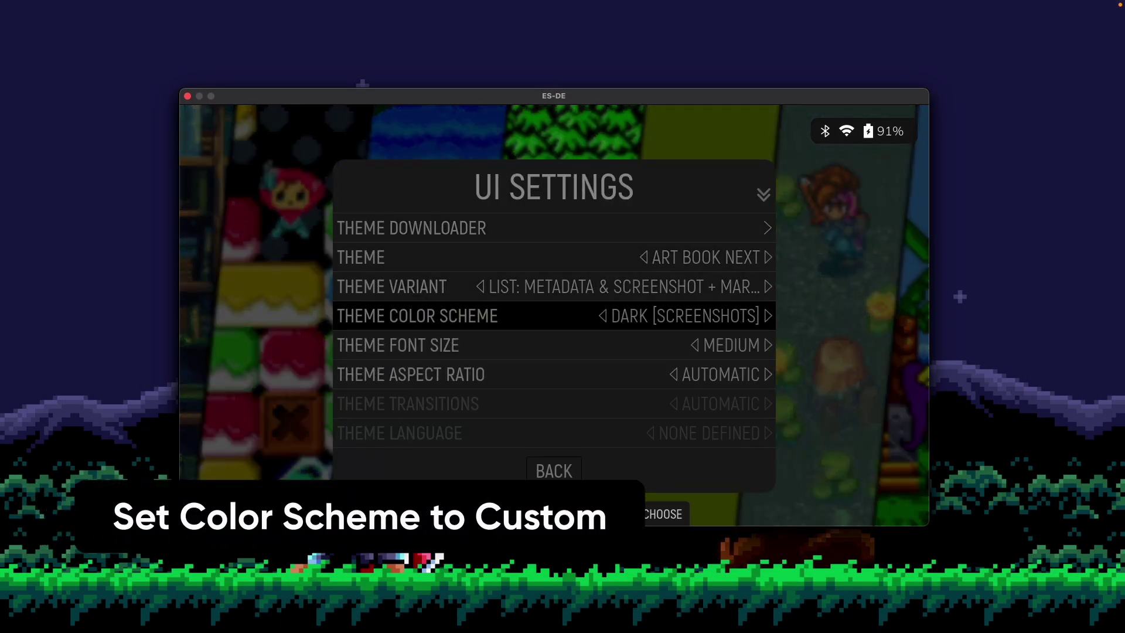
key("Return")
key("Down")
key("Down")
key("Down")
key("Down")
key("Down")
key("Down")
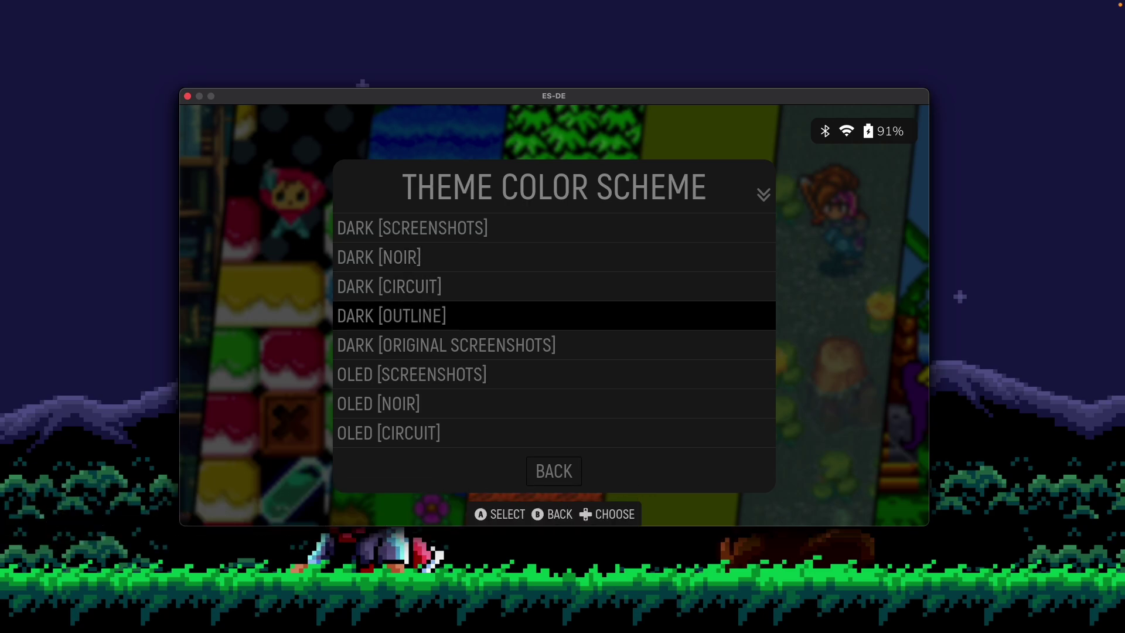
key("Down")
key("Down")
key("Down")
key("Down")
key("Down")
key("Down")
key("Down")
key("Down")
key("Down")
key("Down")
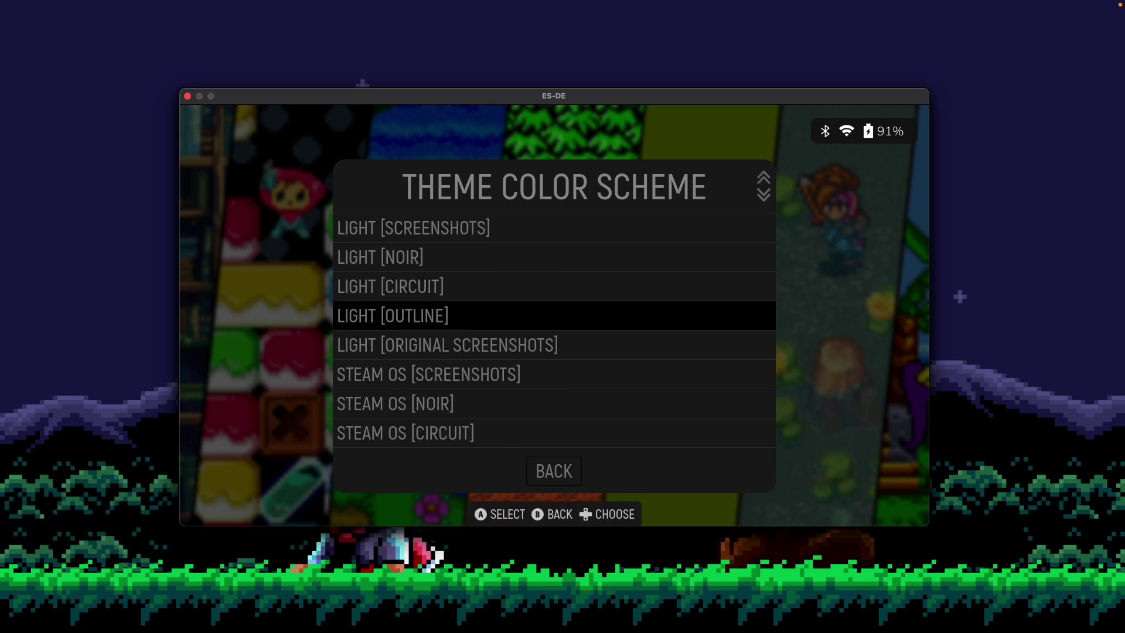
key("Down")
key("Down")
key("Down")
key("Down")
key("Down")
key("Down")
key("Down")
key("Down")
key("Down")
key("Down")
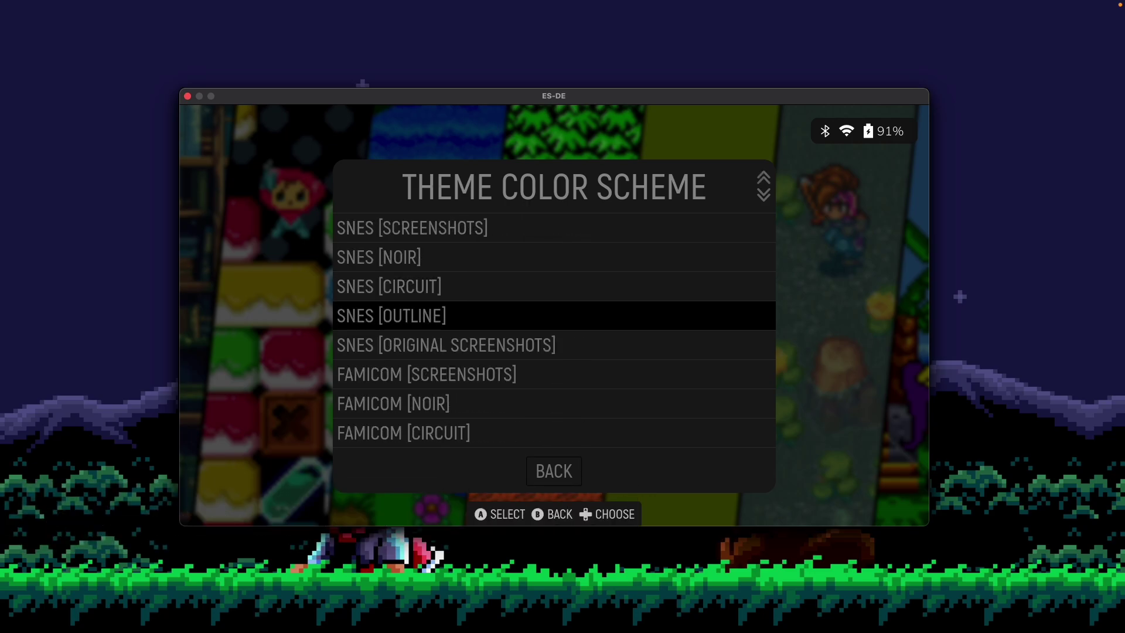
key("Down")
key("Down")
key("Down")
key("Down")
key("Return")
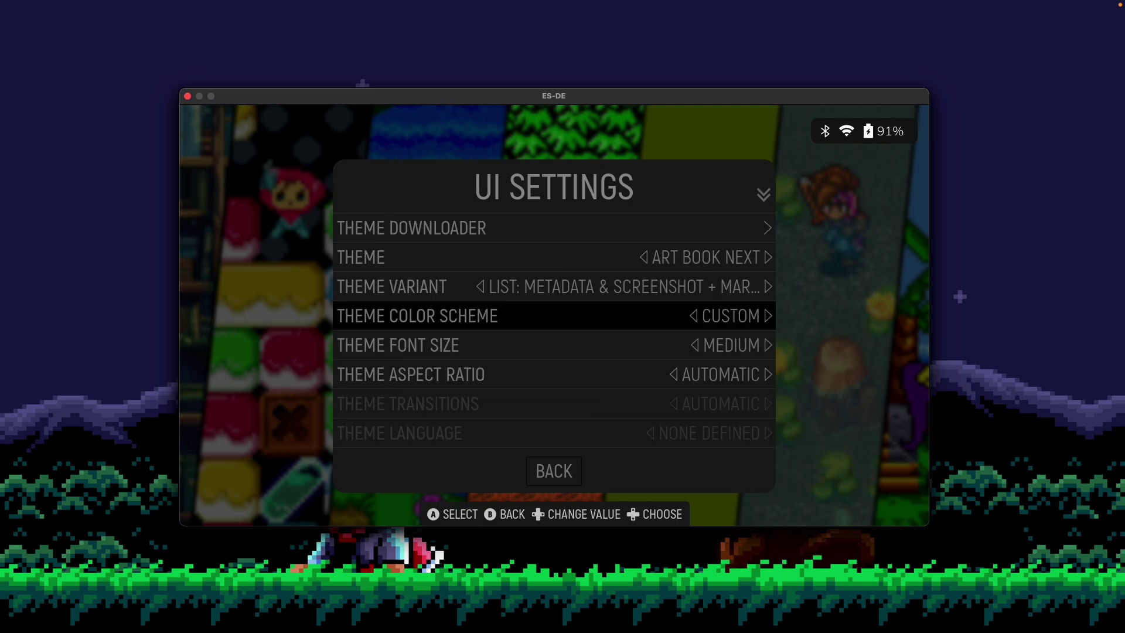
key("BackSpace")
key("BackSpace")
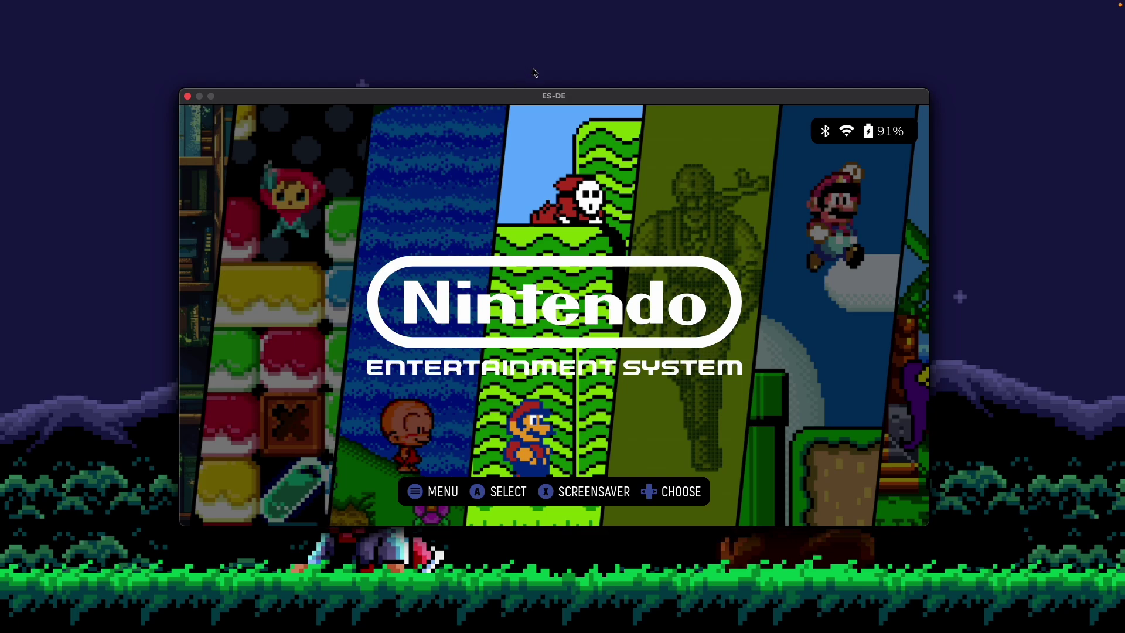
Open theme-customizations/colors.xml from the Sublime Text sidebar and look over its contents.
key("ctrl+Up")
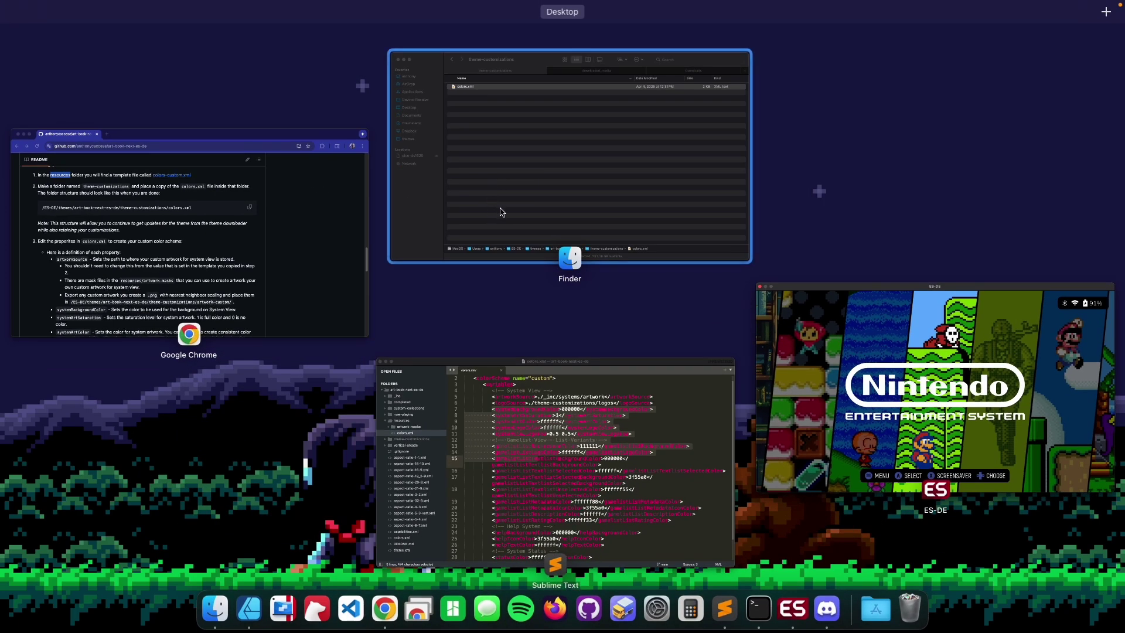
left_click(501, 381)
left_click(259, 258)
left_click(240, 270)
left_click(485, 259)
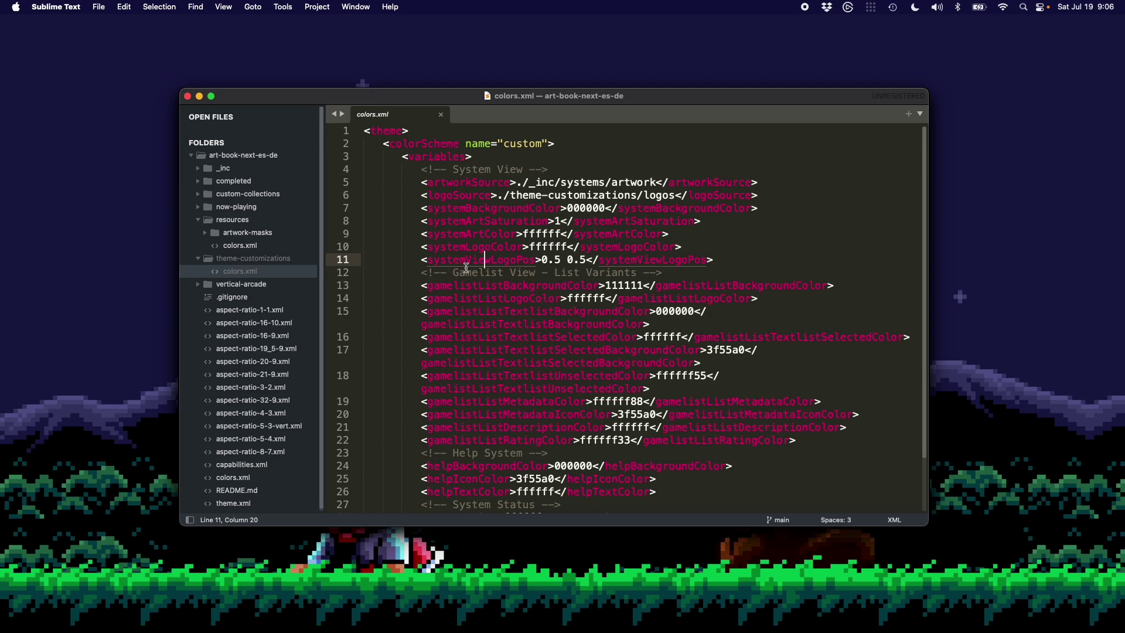
scroll(467, 263, "down", 5)
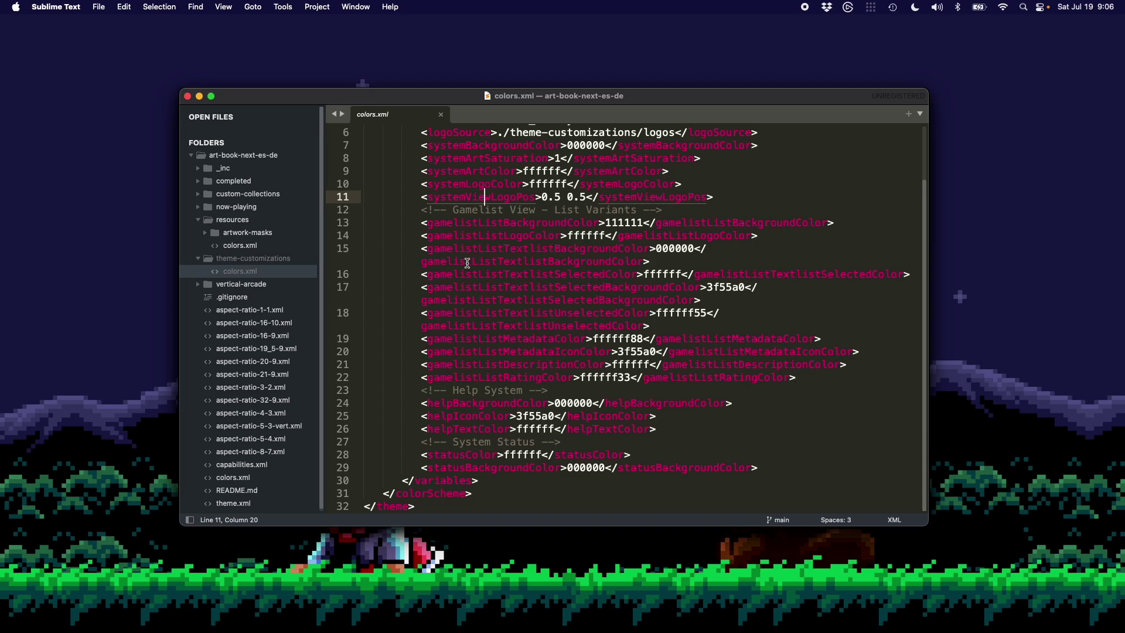
scroll(467, 263, "up", 5)
key("ctrl+Up")
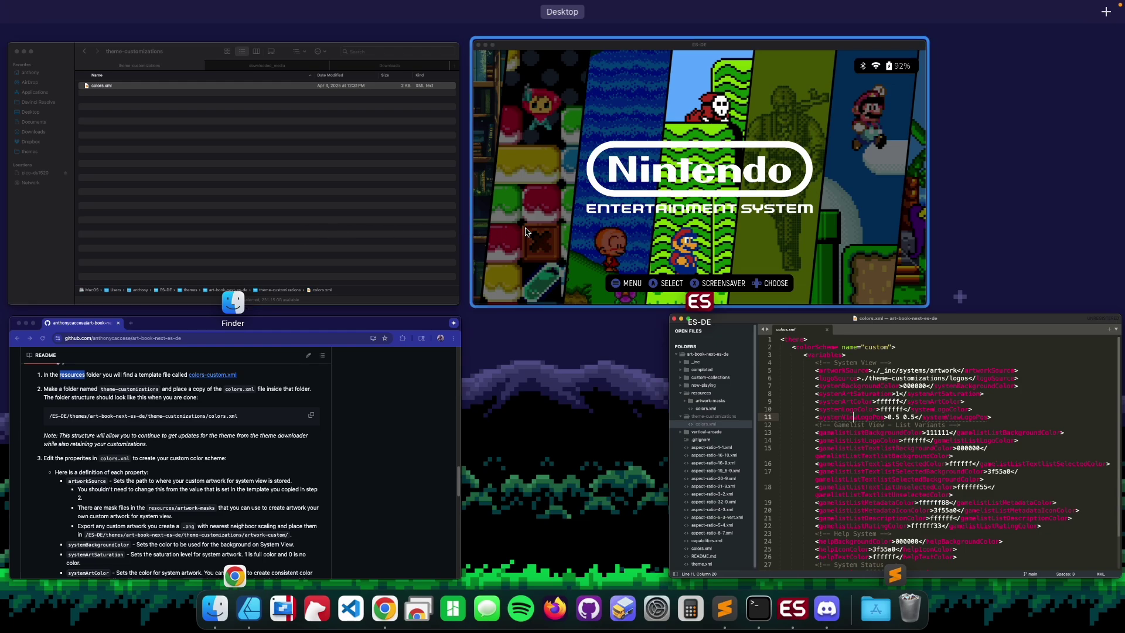
Check the GitHub README's custom colour scheme steps and ES-DE, then return to colors.xml in Sublime Text.
left_click(373, 365)
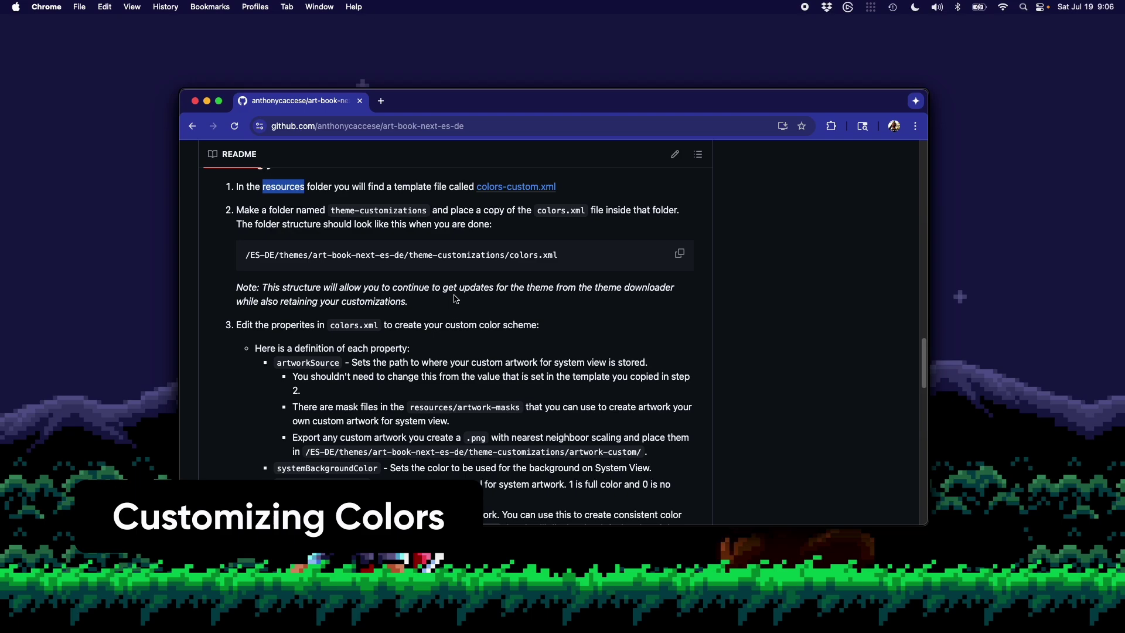
key("ctrl+Up")
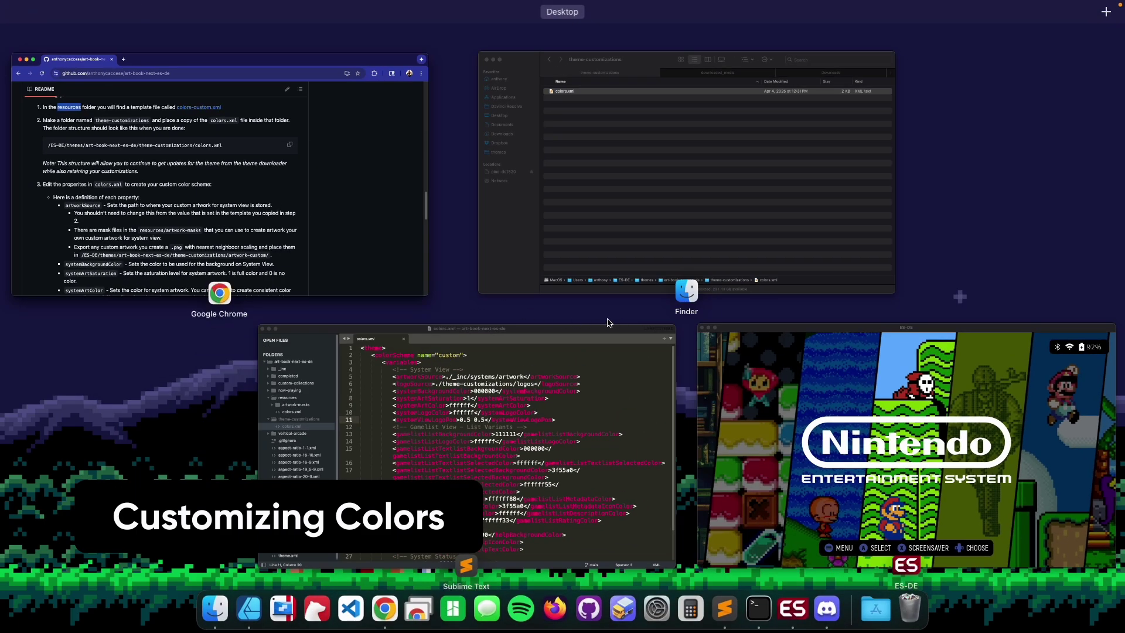
left_click(791, 381)
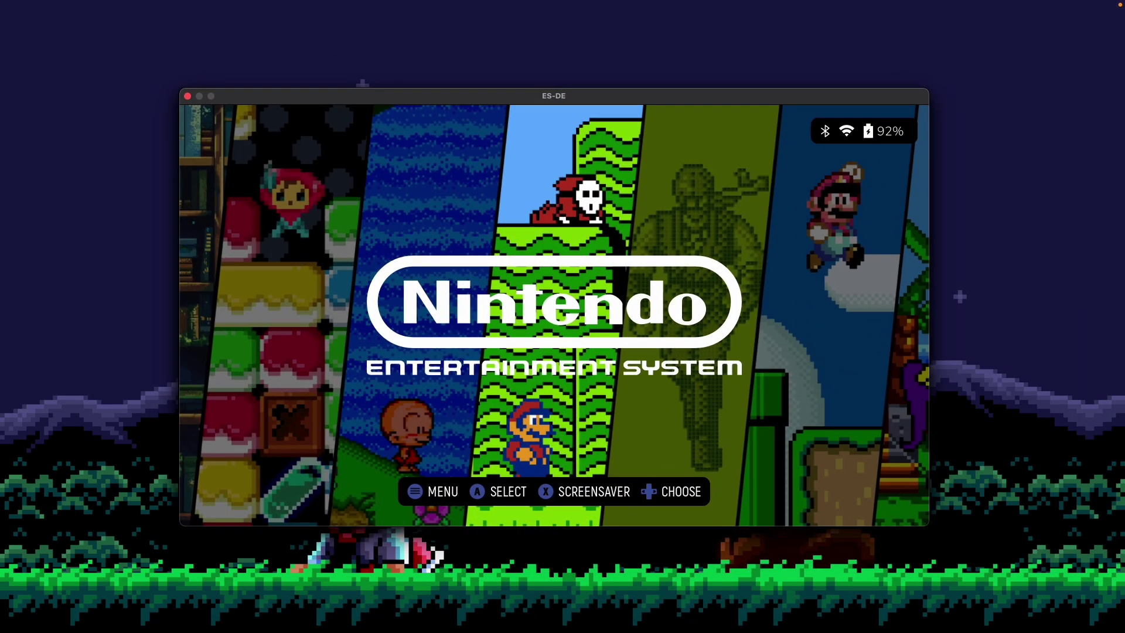
key("ctrl+Up")
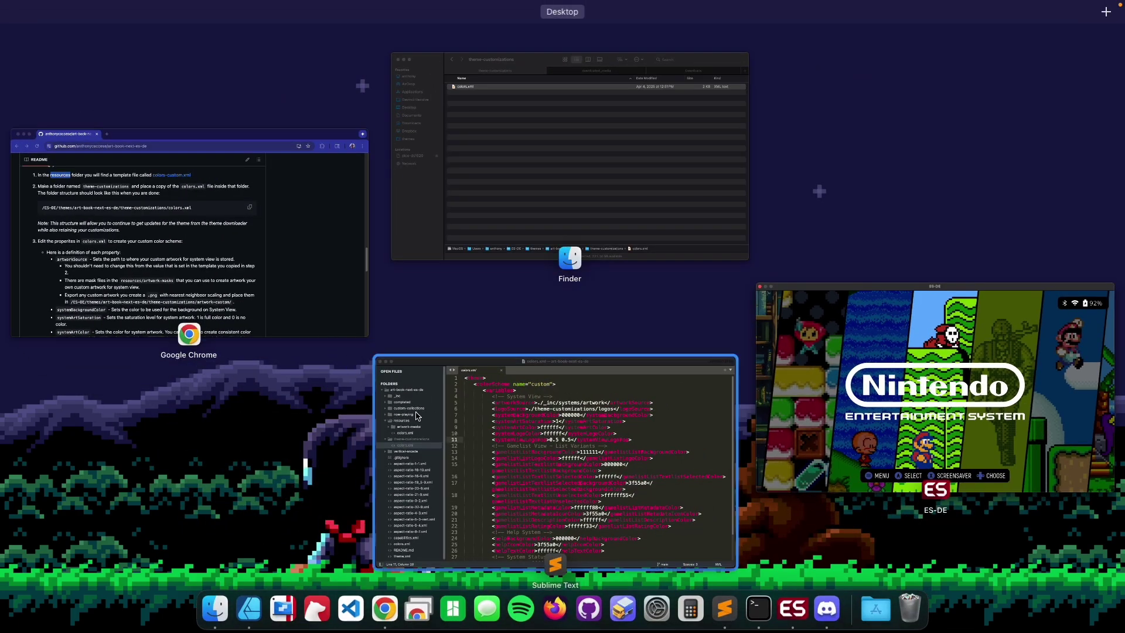
left_click(502, 394)
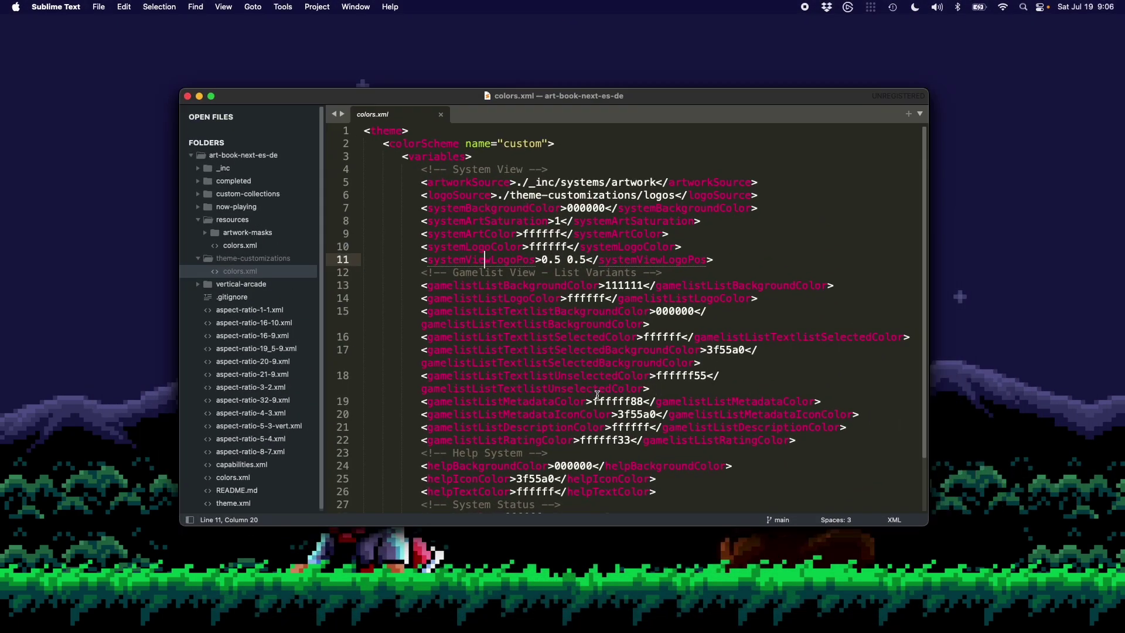
Change helpIconColor on line 25 from 3f55a0 to ff0000, save colors.xml, and bring ES-DE forward.
scroll(596, 394, "down", 3)
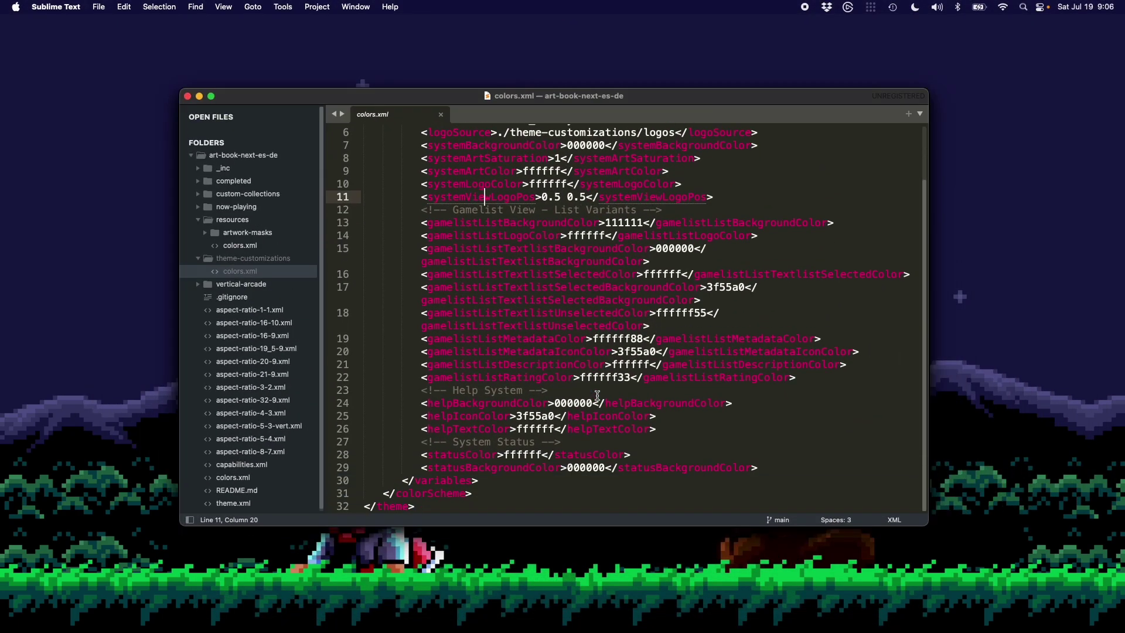
double_click(538, 417)
type("ff0000")
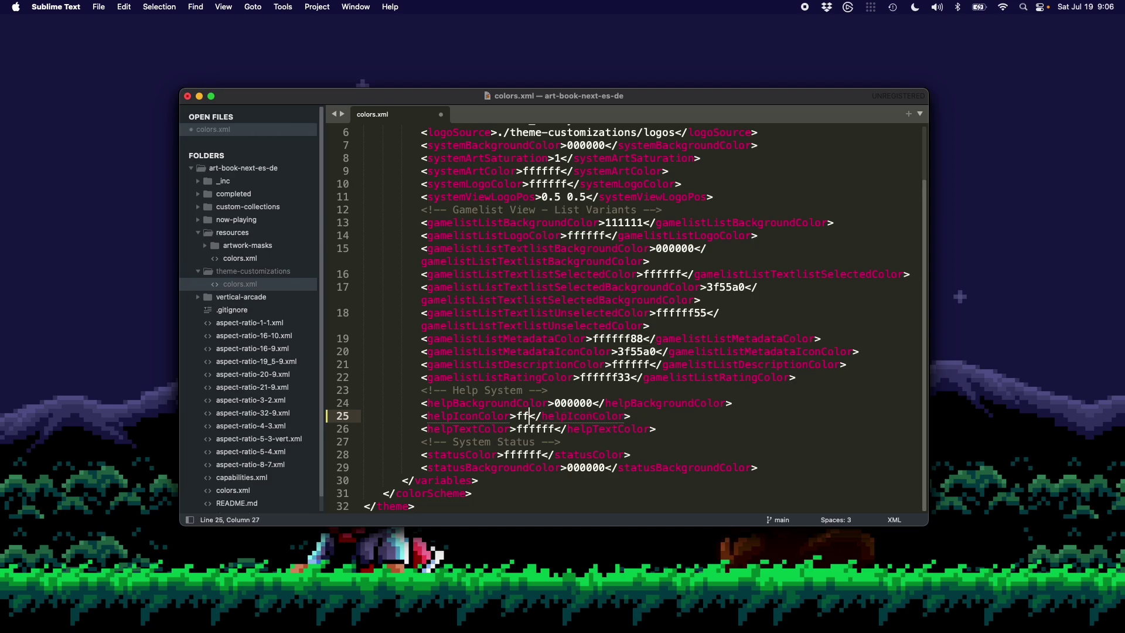
key("super+s")
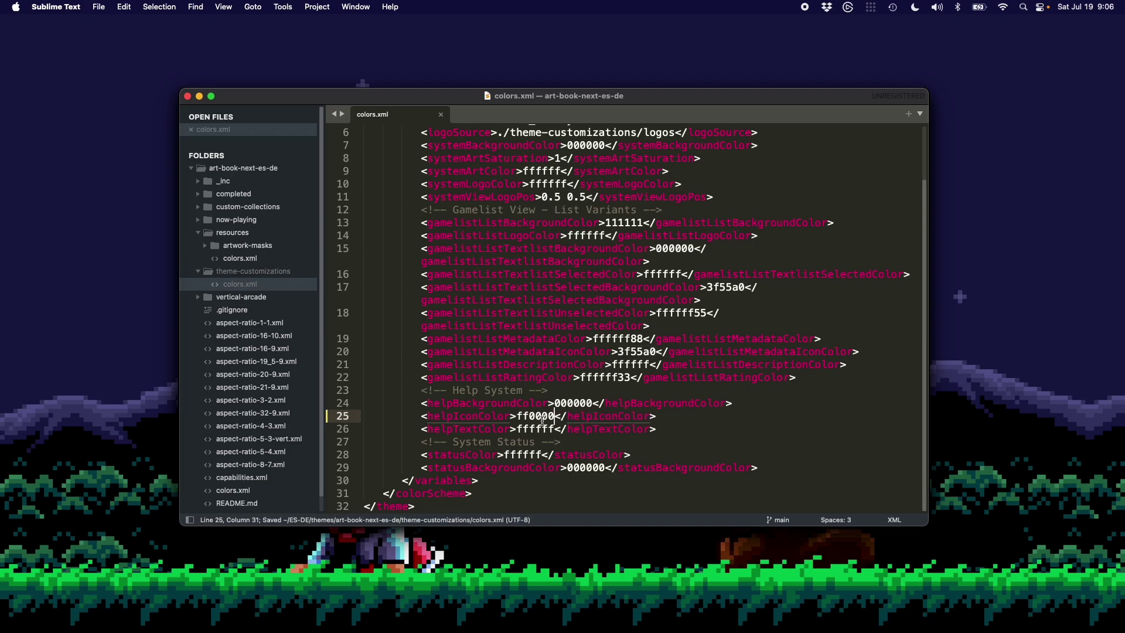
key("ctrl+Up")
left_click(941, 390)
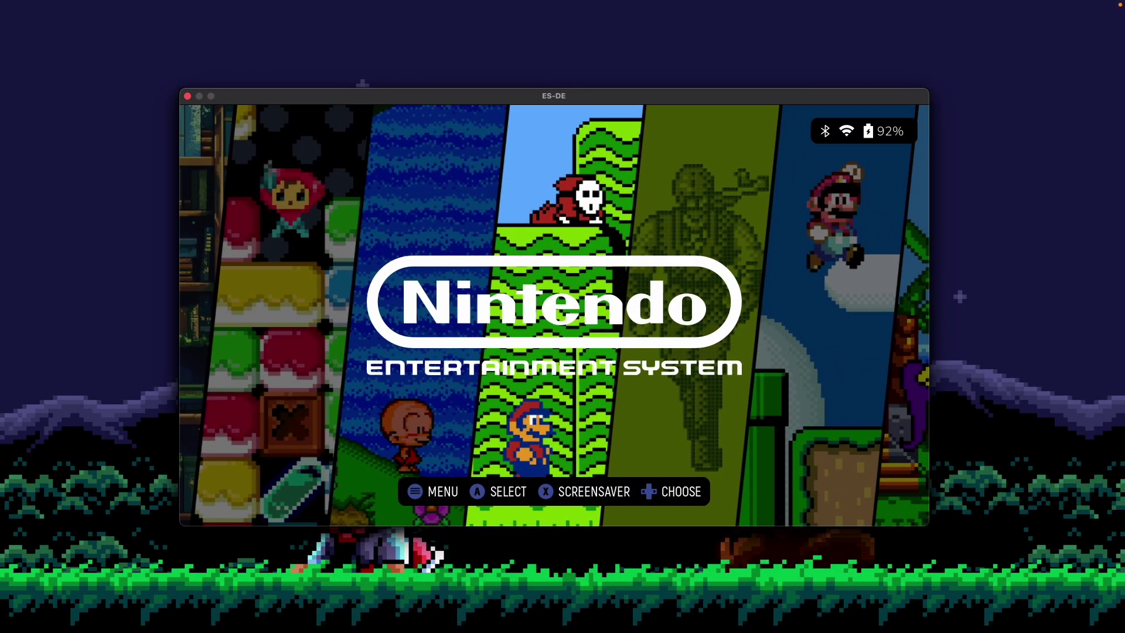
Reload ES-DE with Ctrl+R to preview the red help icons, then go back to colors.xml.
key("ctrl+r")
key("ctrl+Up")
left_click(735, 453)
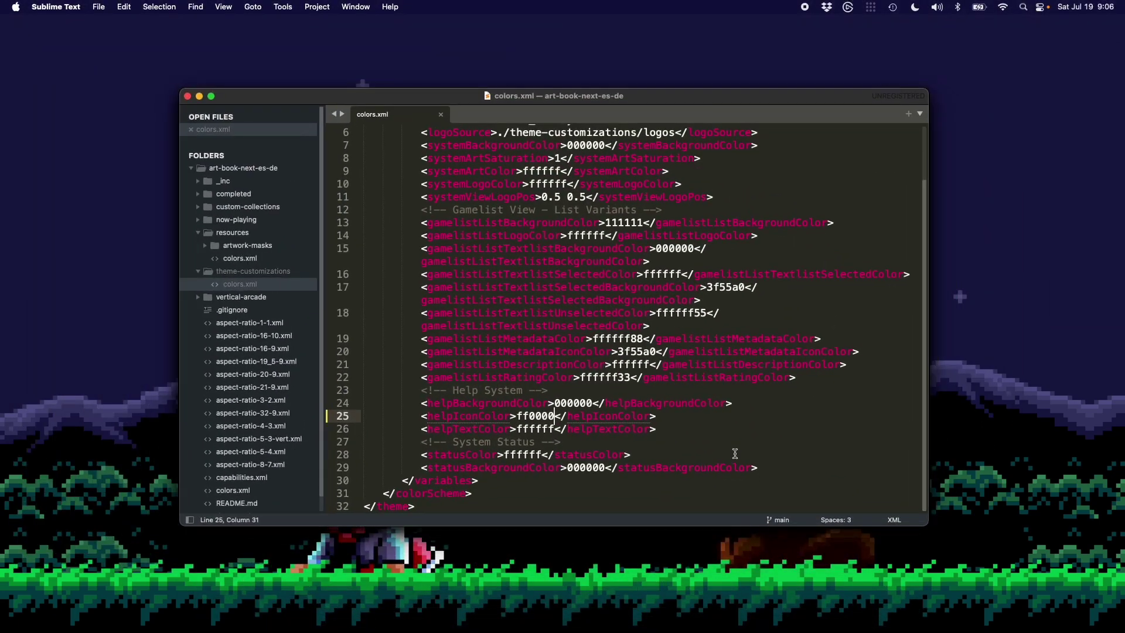
Undo helpIconColor back to 3f55a0 and save colors.xml.
key("super+z")
key("super+s")
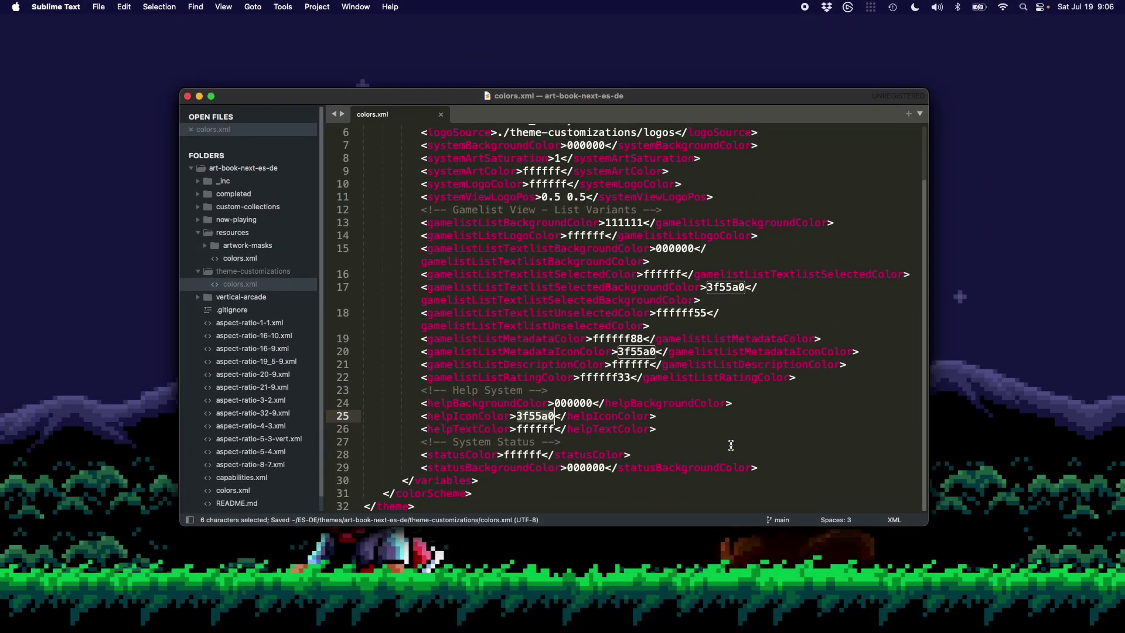
scroll(724, 433, "up", 2)
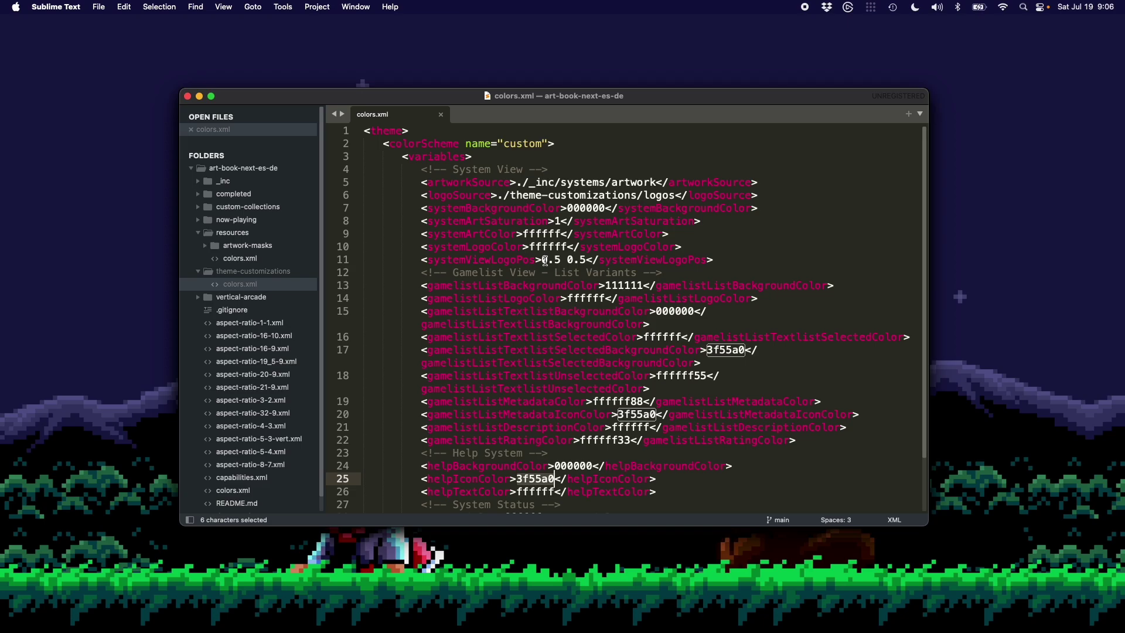
scroll(545, 260, "down", 3)
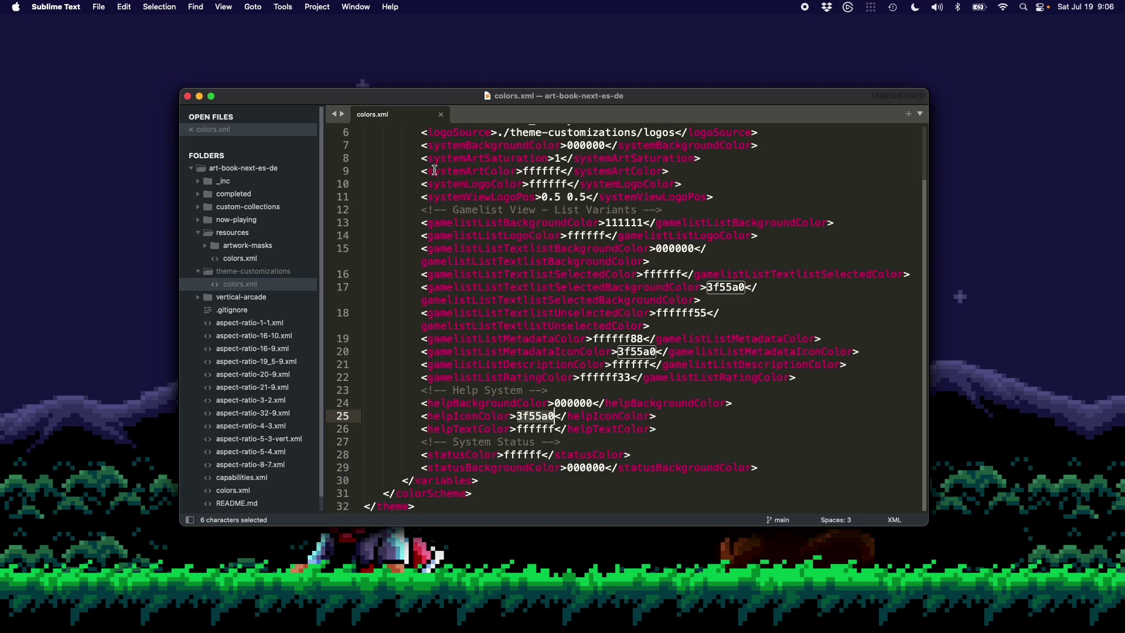